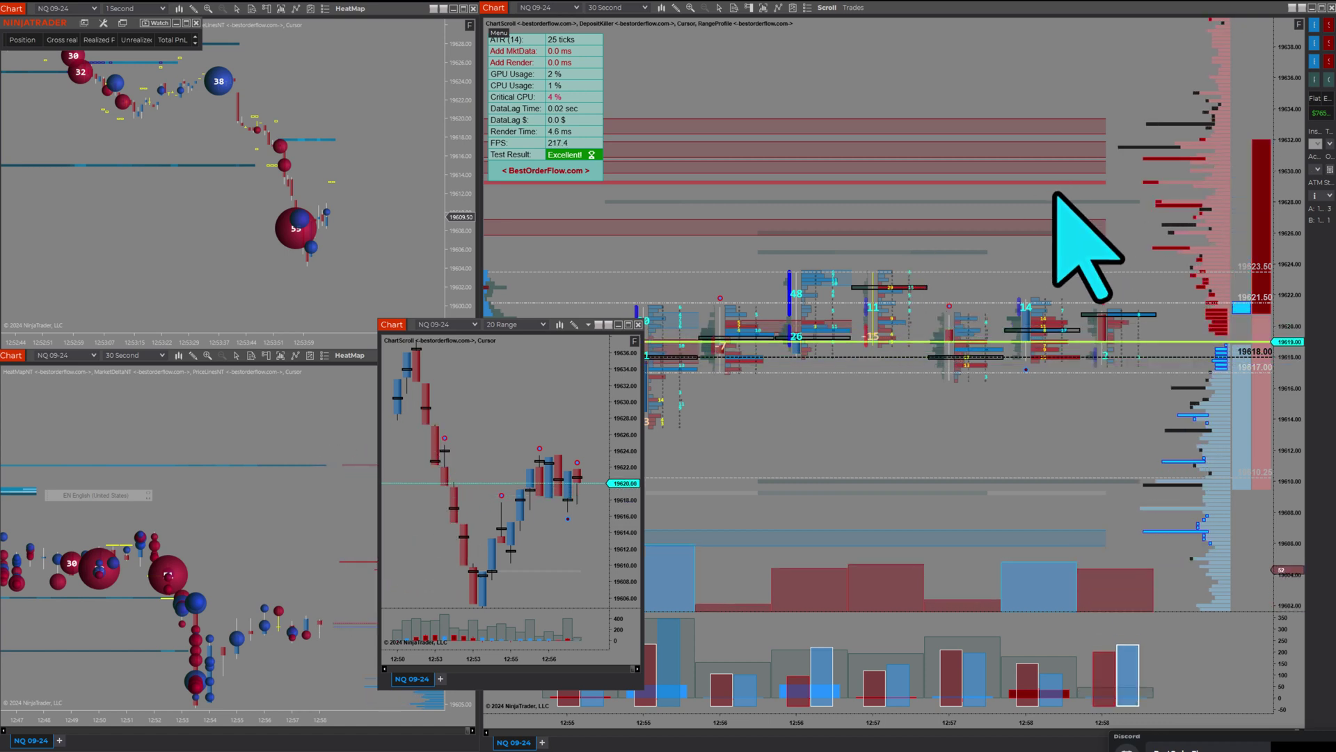
- Move the floating 20 Range chart window lower, then nudge it slightly back up
{"action": "left_click_drag", "start_coordinate": [411, 329], "coordinate": [486, 495]}
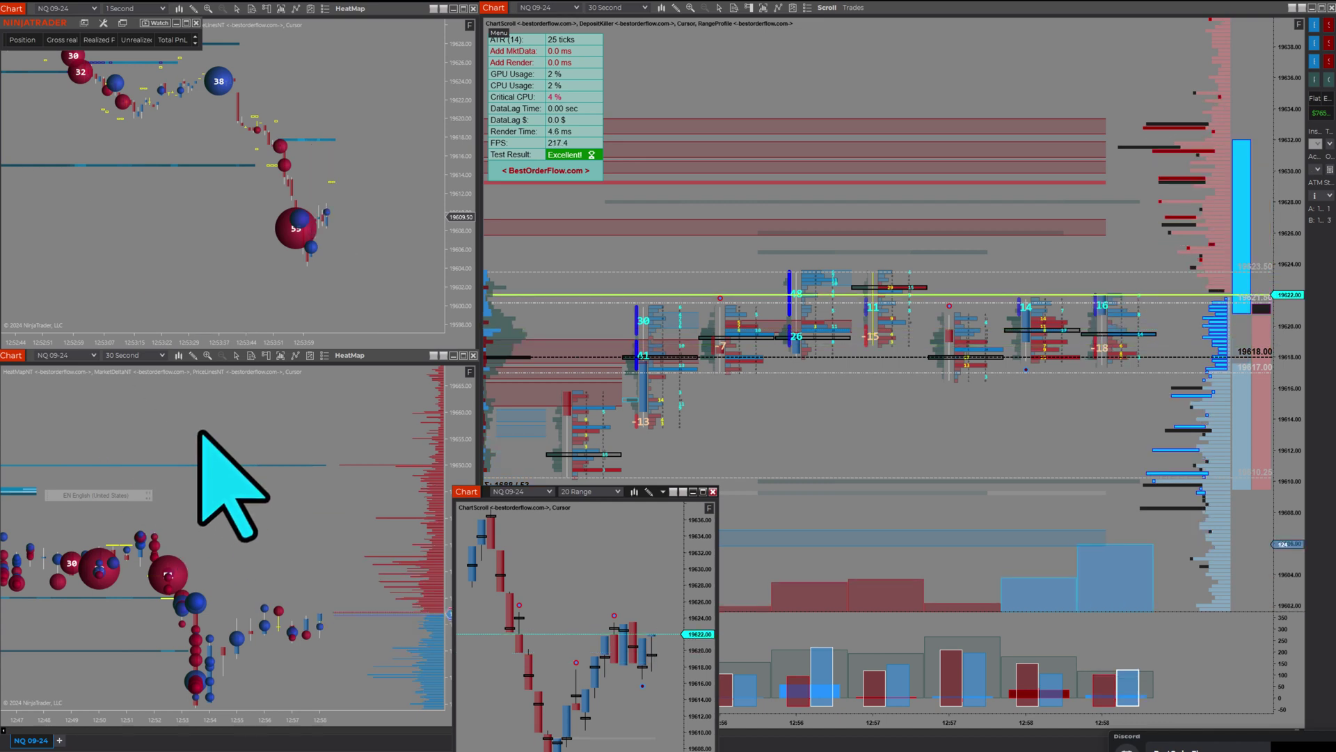
{"action": "left_click_drag", "start_coordinate": [486, 492], "coordinate": [475, 236]}
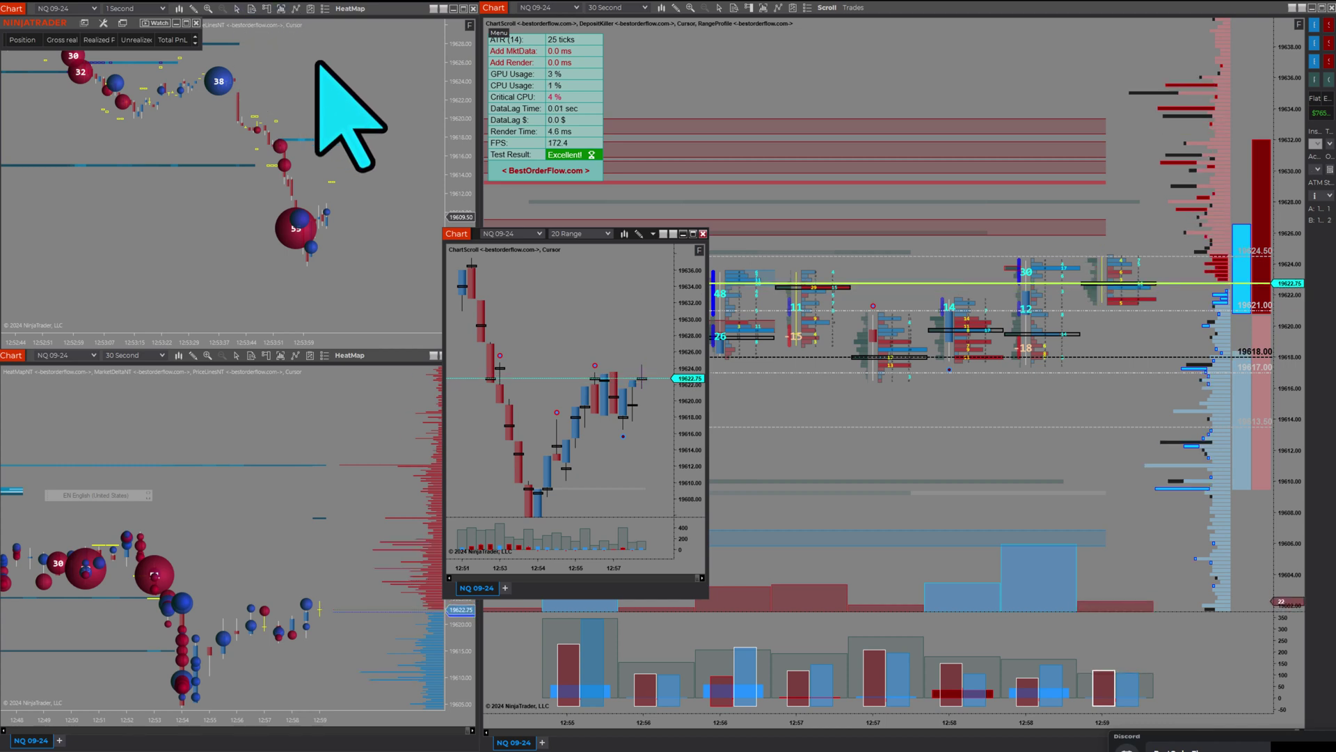
- Review HeatMapNT in the top-left chart's Indicators dialog with an enlarged Configured list, then close it
{"action": "left_click", "coordinate": [295, 9]}
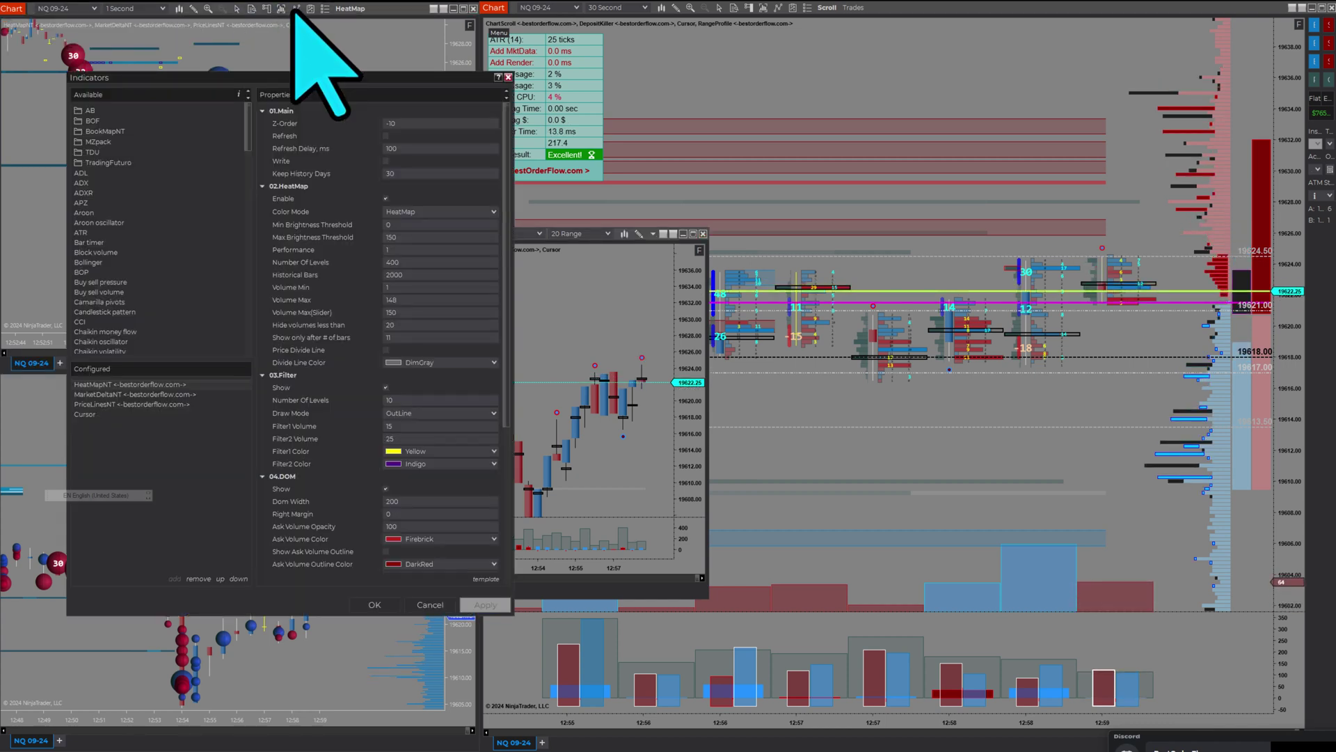
{"action": "left_click_drag", "start_coordinate": [140, 358], "coordinate": [171, 131]}
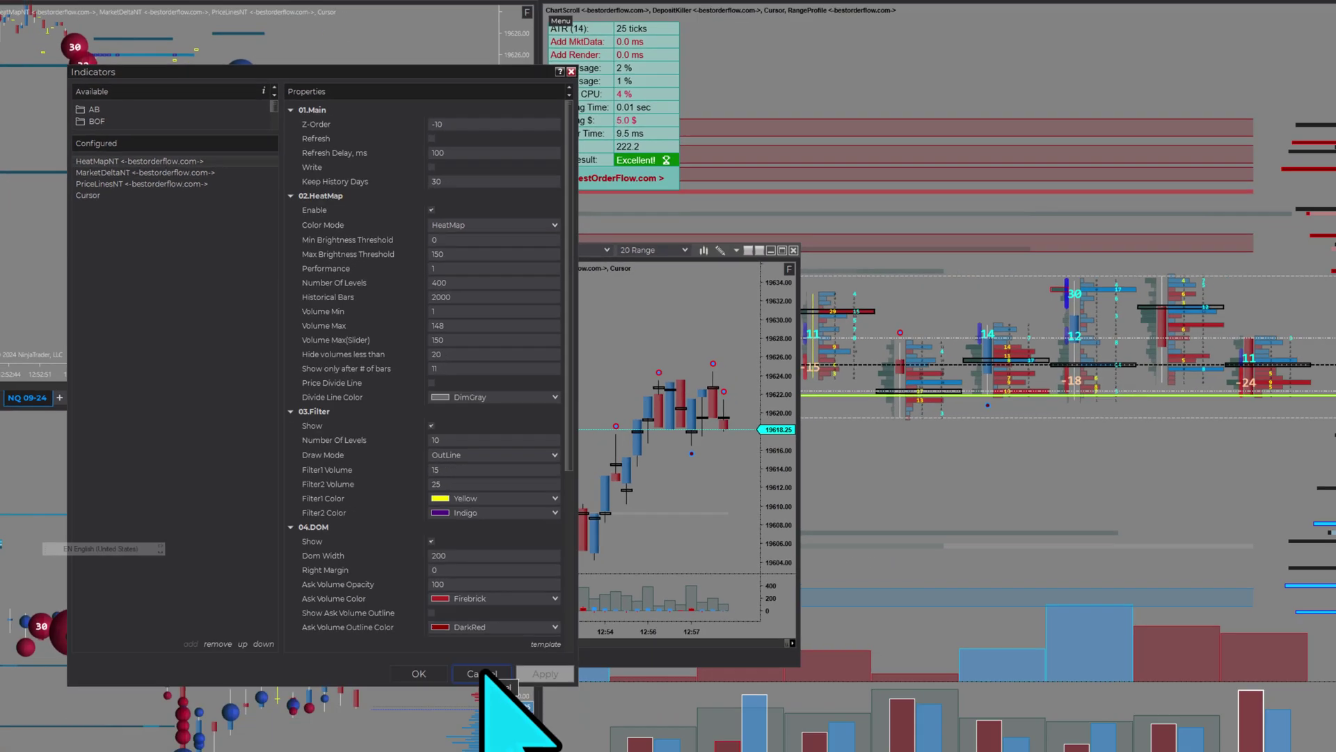
{"action": "left_click", "coordinate": [456, 668]}
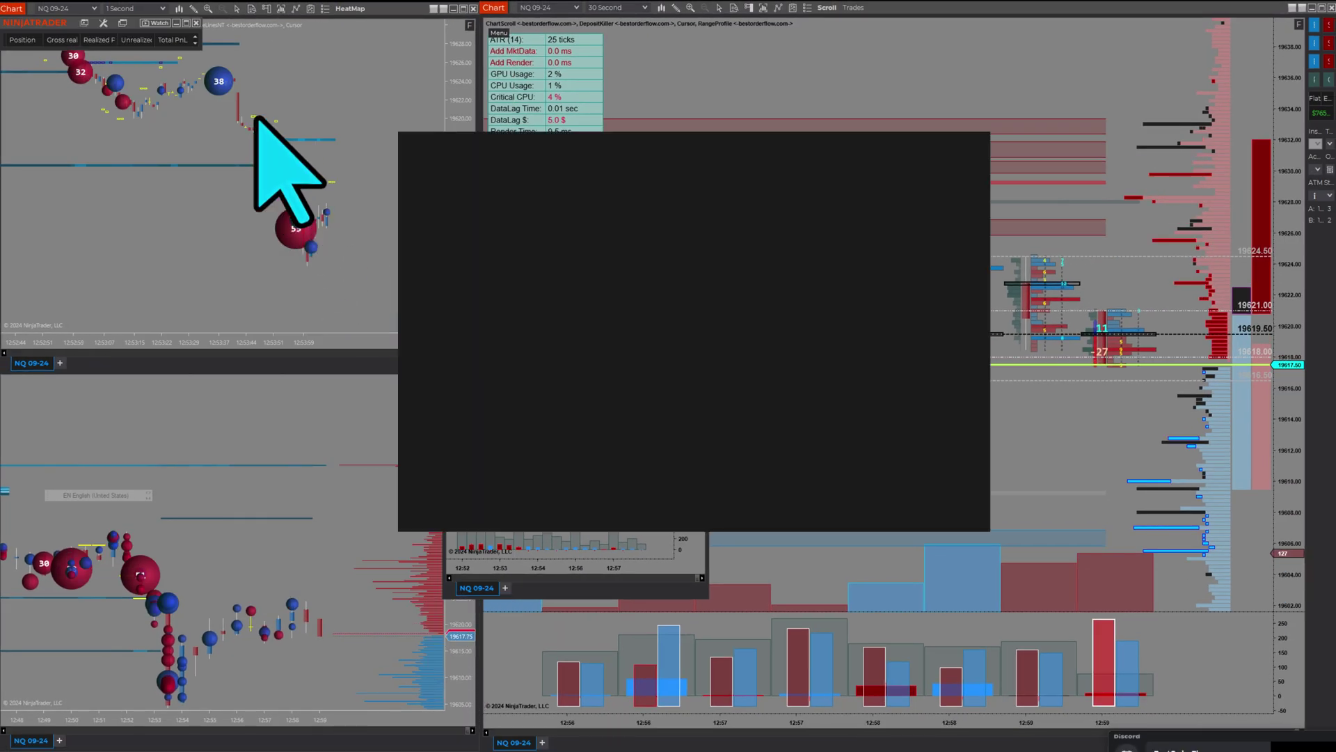
{"action": "left_click", "coordinate": [84, 22]}
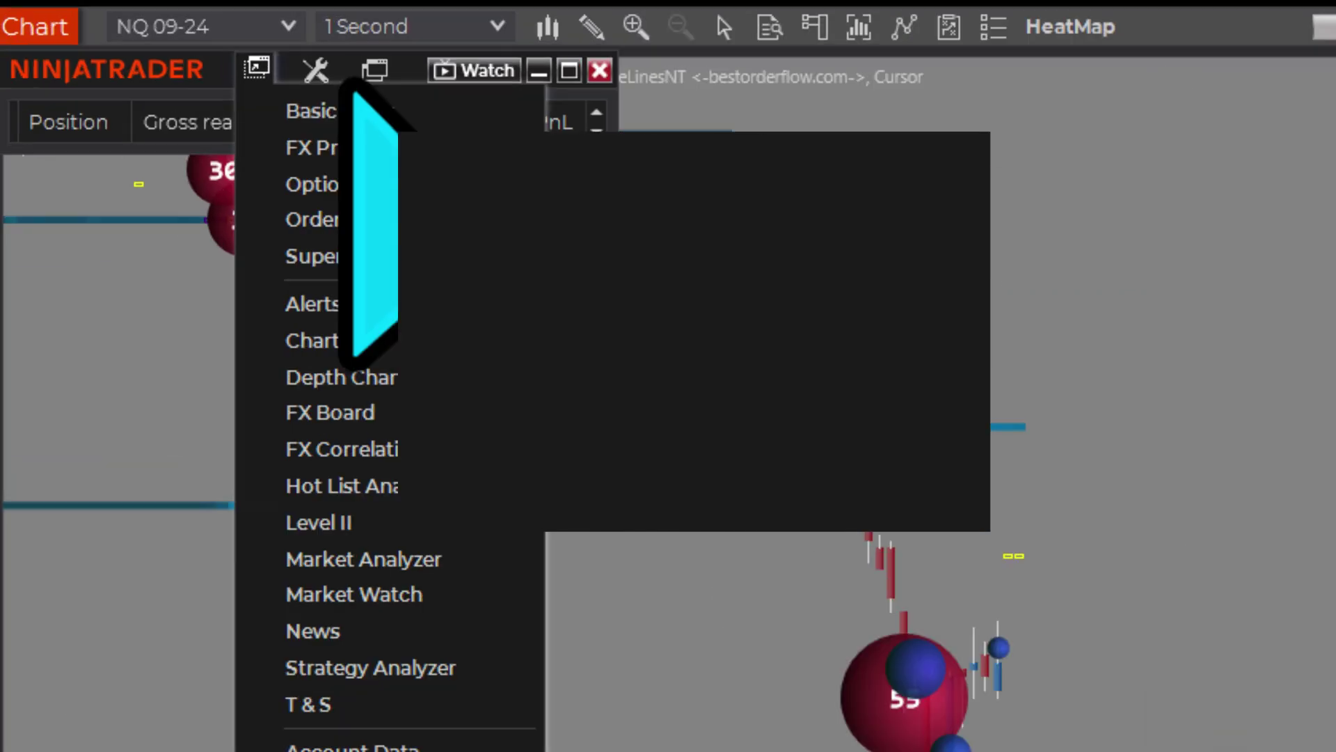
{"action": "left_click", "coordinate": [375, 69]}
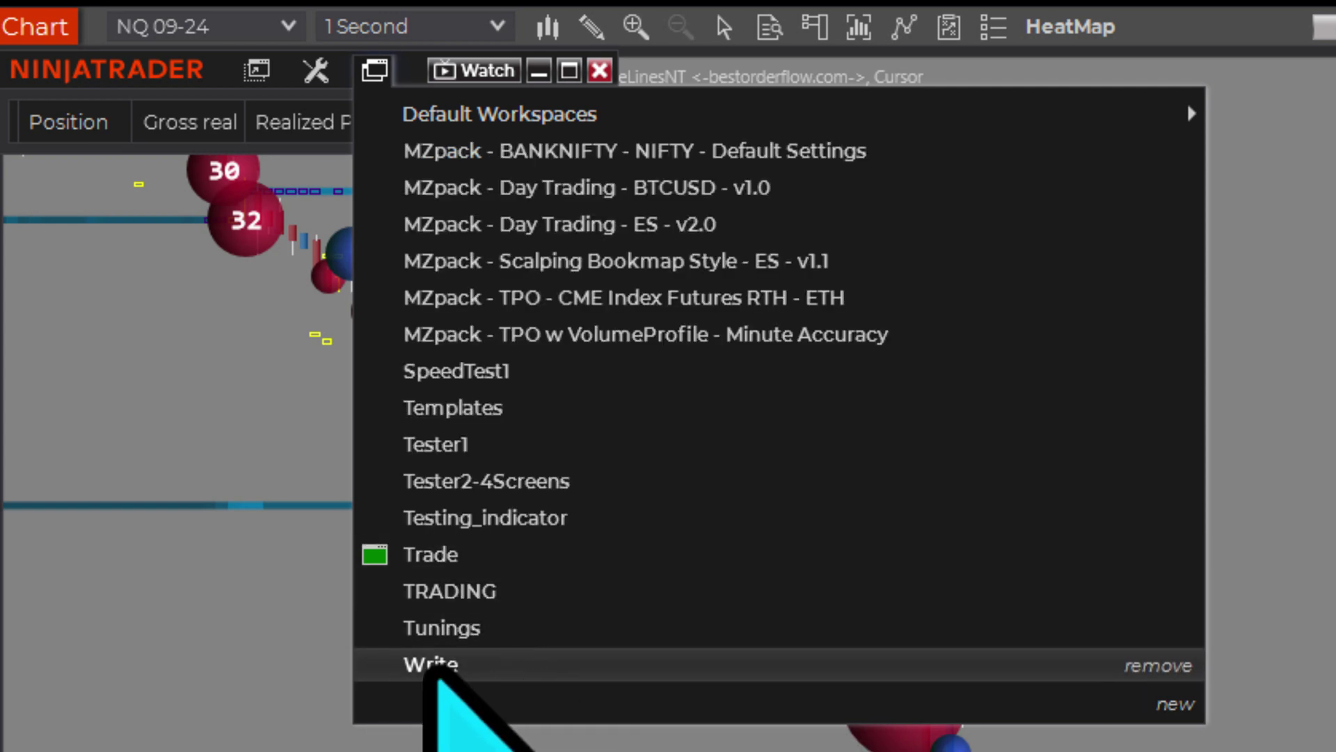
{"action": "left_click", "coordinate": [435, 675]}
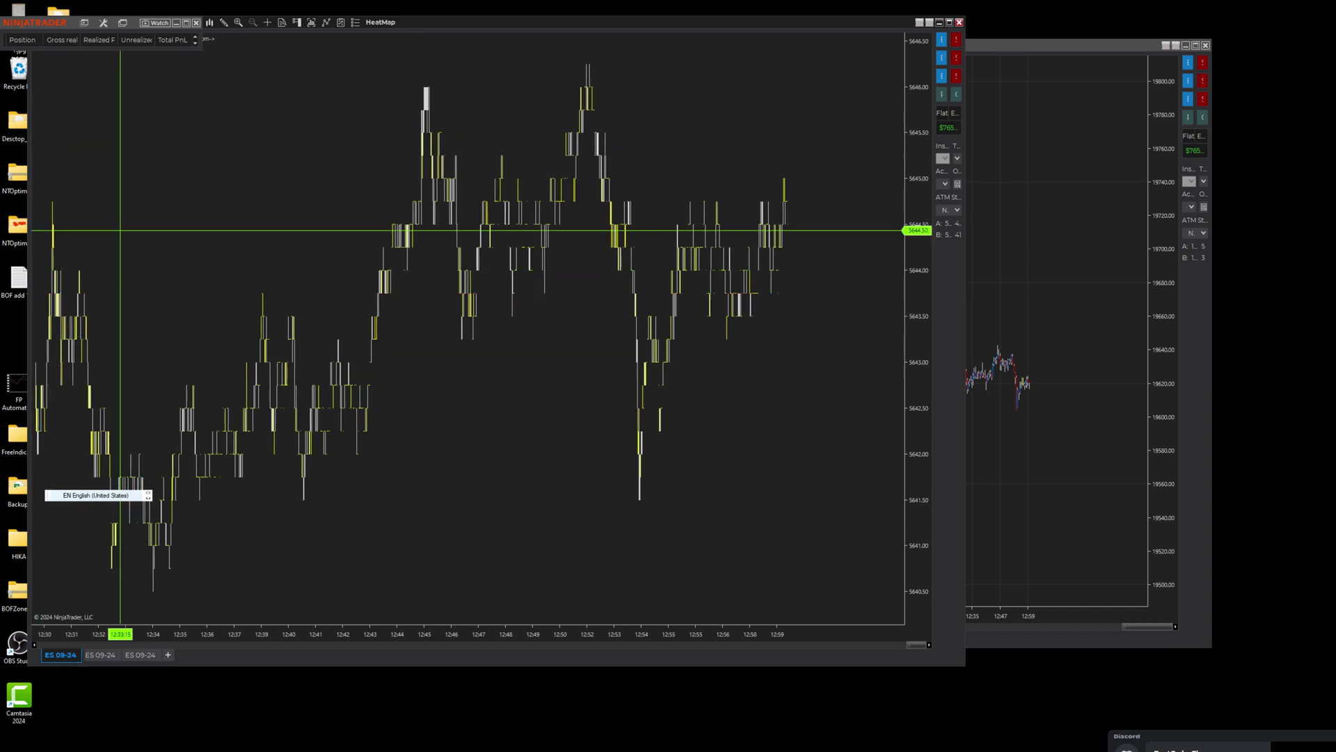
- Move the Control Center bar aside and view the second, then third 5 Minute ES 09-24 tabs
{"action": "left_click_drag", "start_coordinate": [72, 27], "coordinate": [7, 97]}
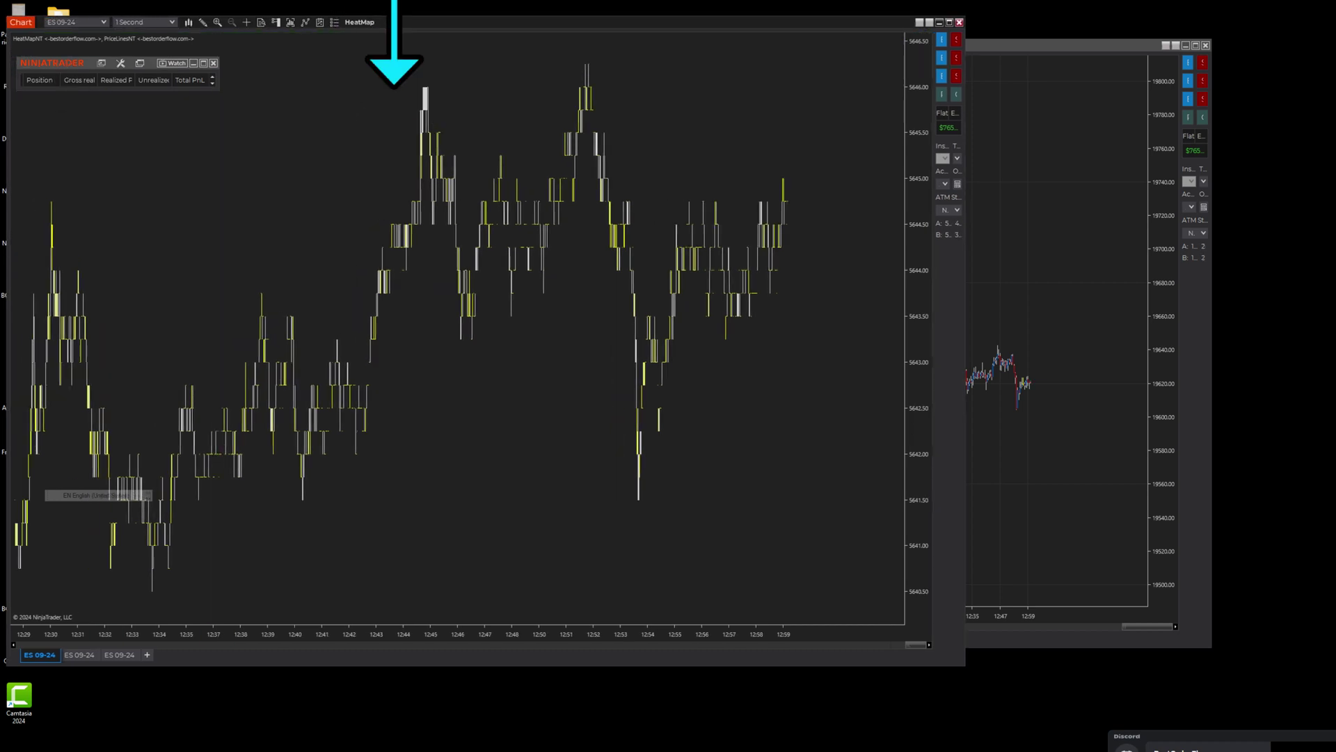
{"action": "left_click", "coordinate": [78, 737]}
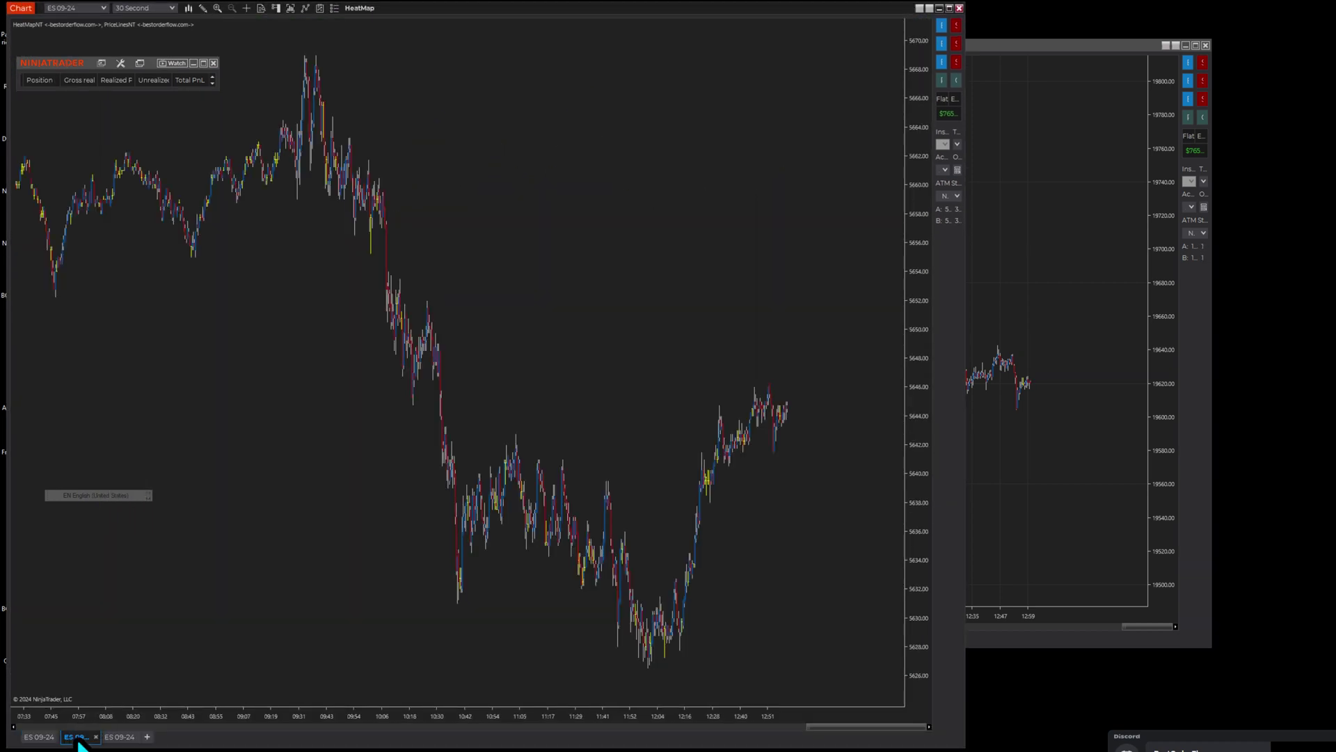
{"action": "left_click", "coordinate": [113, 740]}
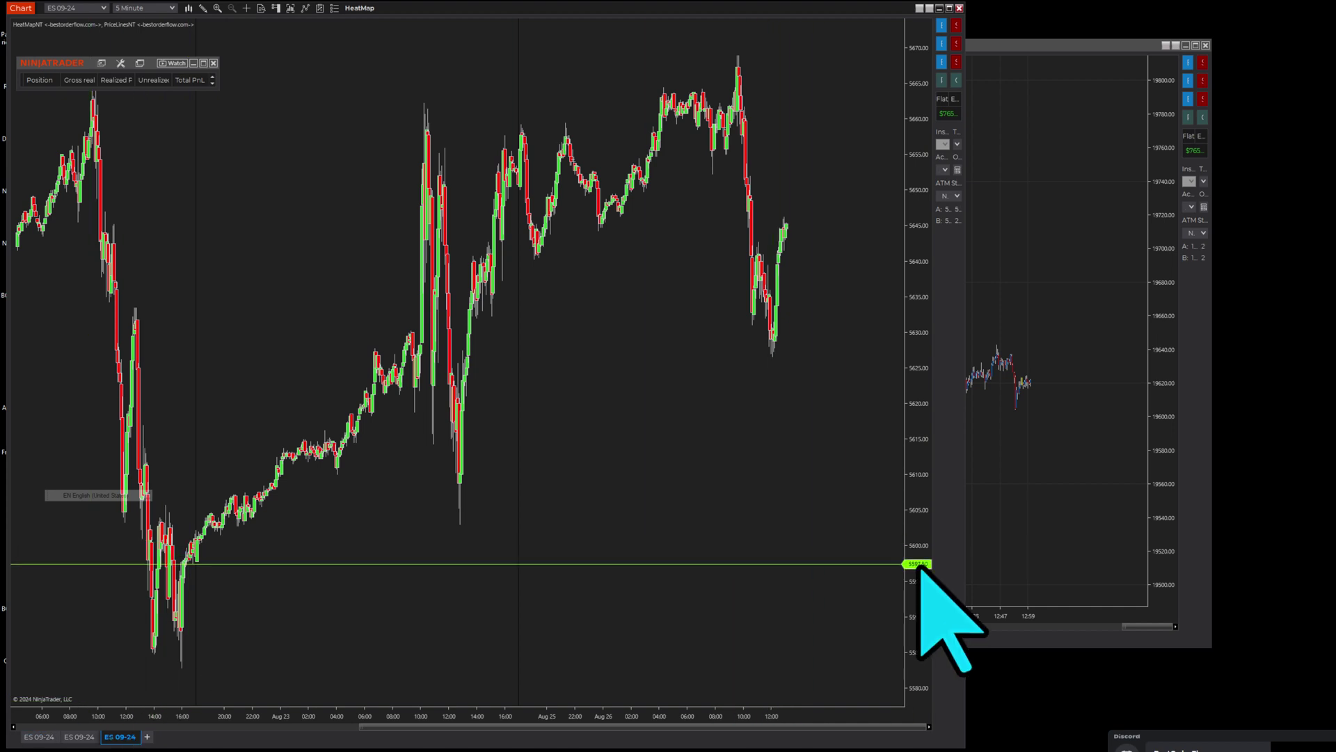
- Narrow the ES window, widen the NQ window, and browse its four NQ 09-24 chart tabs
{"action": "left_click_drag", "start_coordinate": [964, 565], "coordinate": [406, 565]}
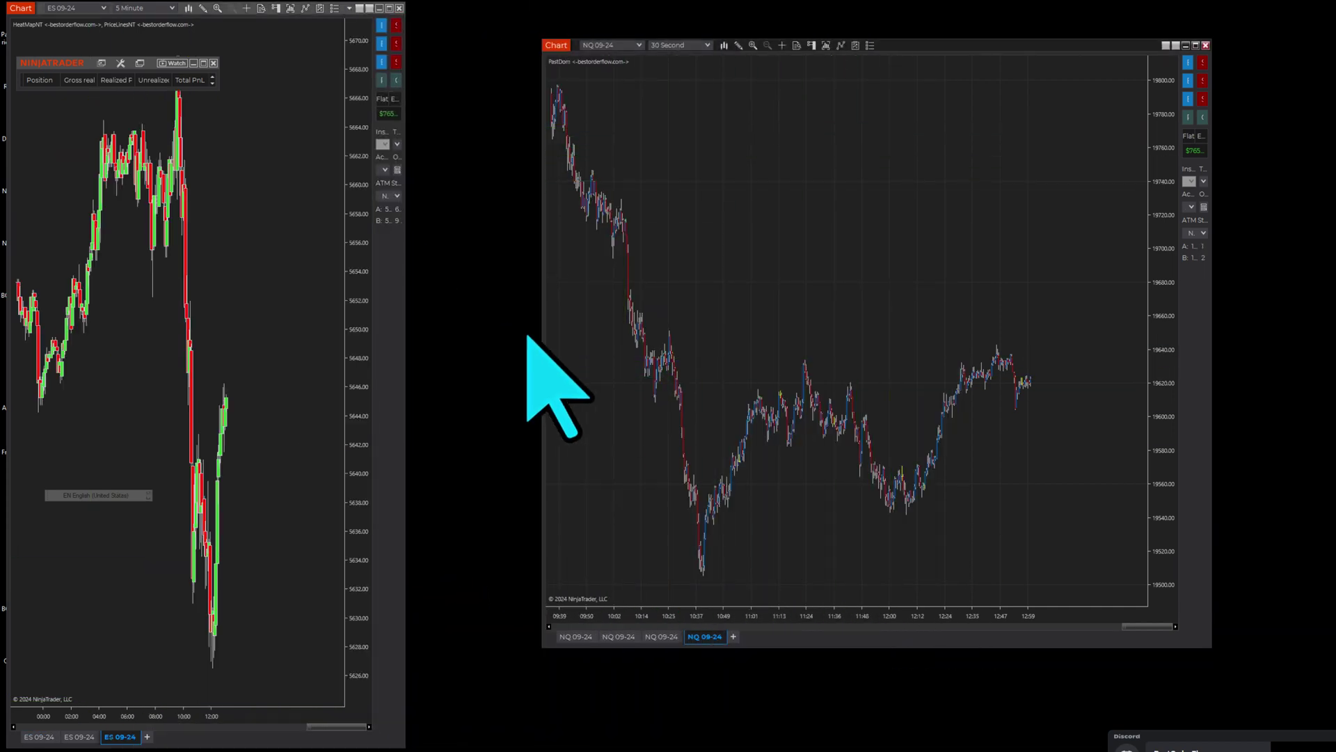
{"action": "left_click_drag", "start_coordinate": [542, 336], "coordinate": [188, 336]}
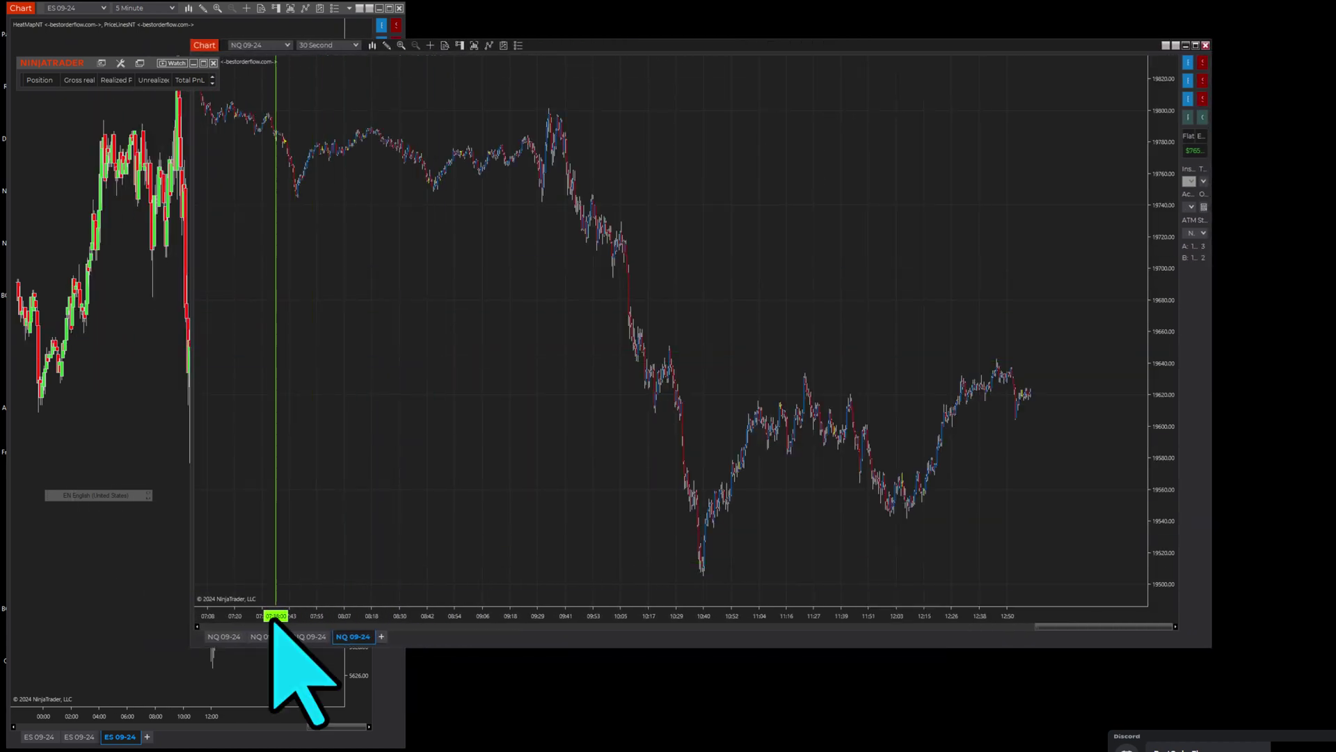
{"action": "left_click", "coordinate": [220, 636]}
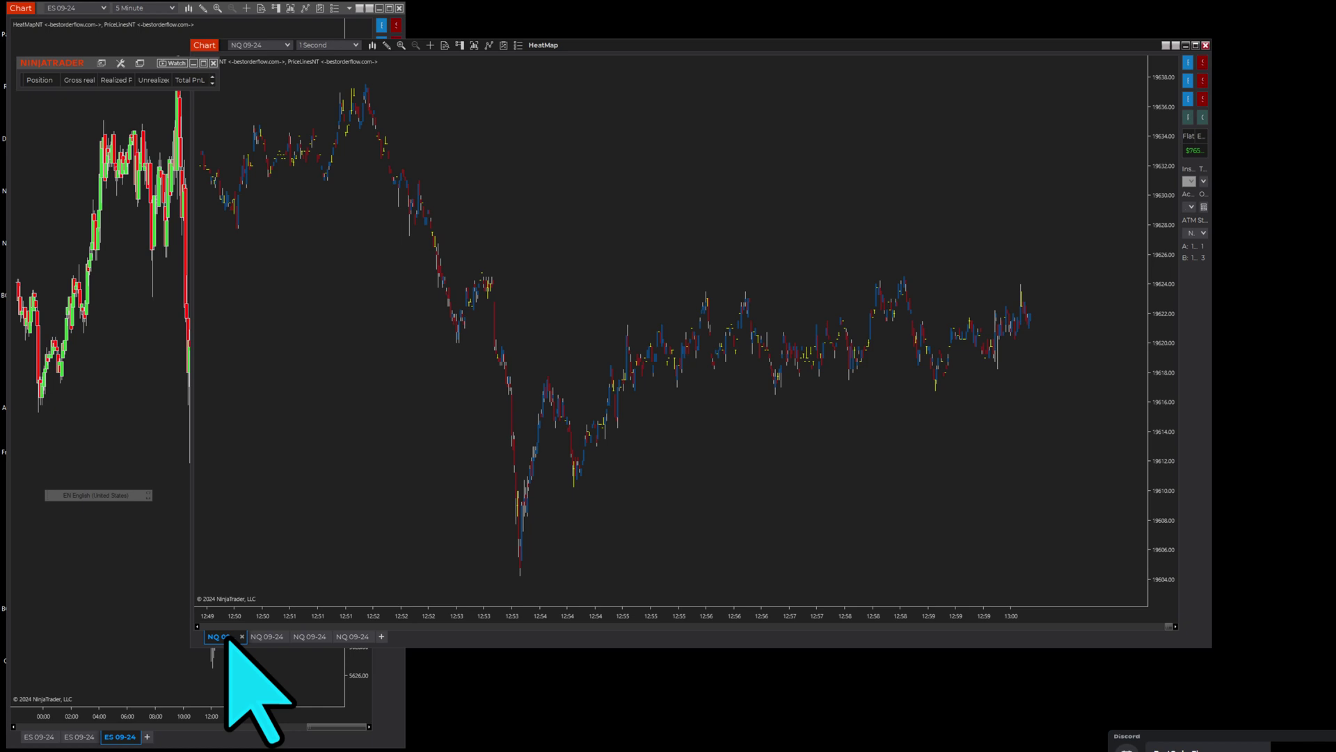
{"action": "left_click", "coordinate": [265, 637]}
{"action": "left_click", "coordinate": [305, 637]}
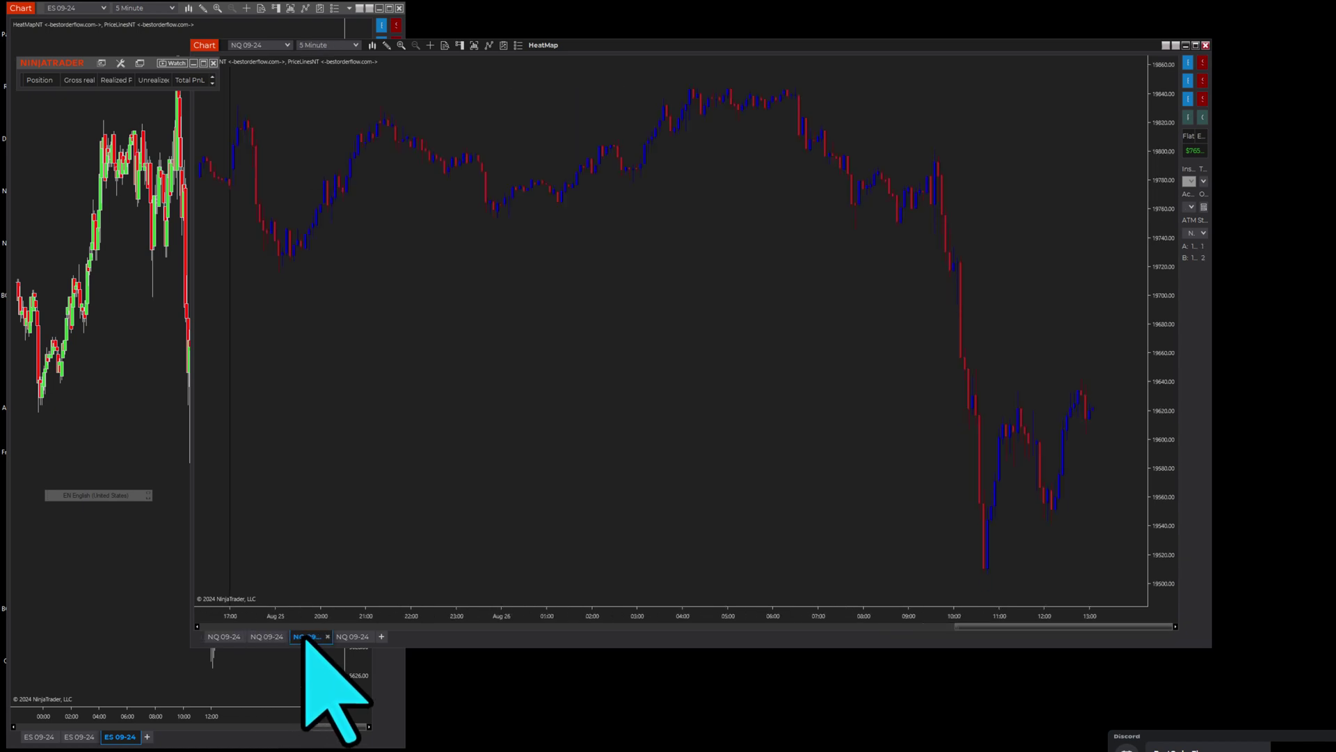
{"action": "left_click", "coordinate": [348, 636]}
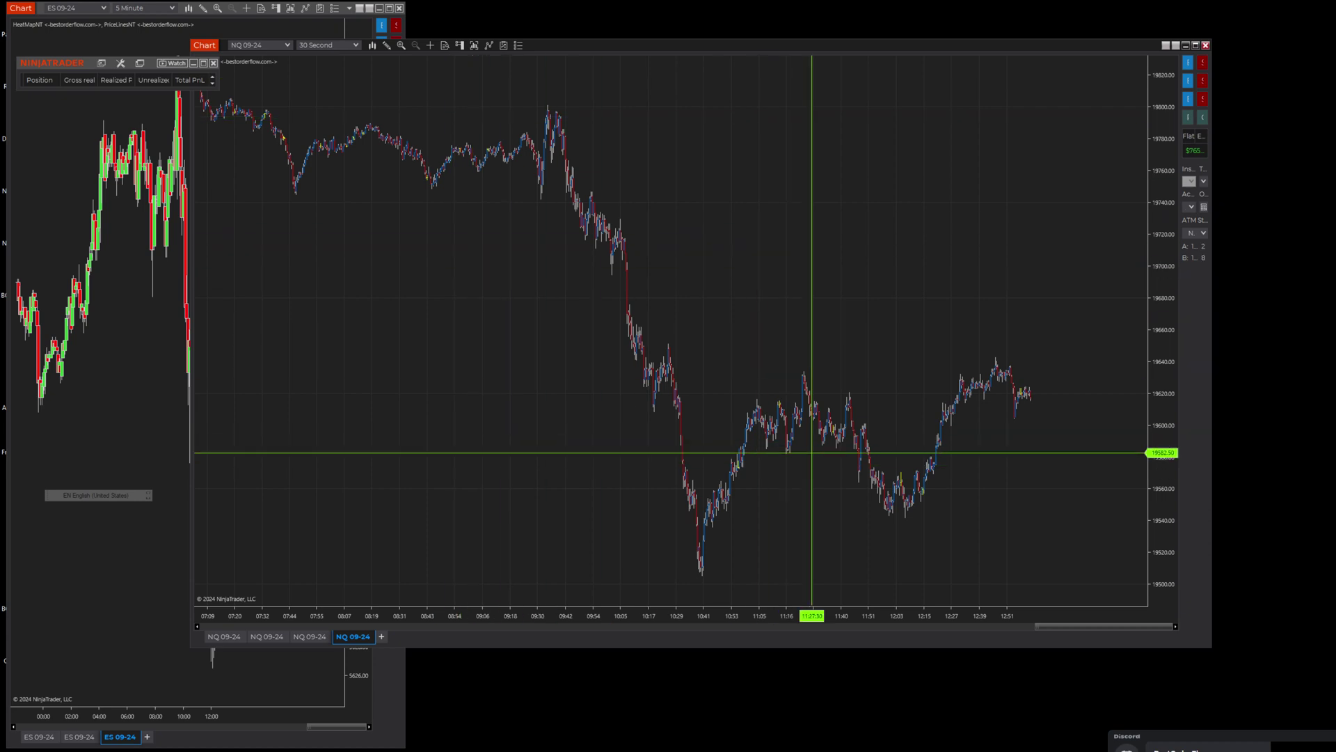
- Return to the NQ 1 Second HeatMap tab and open its indicator settings
{"action": "left_click", "coordinate": [224, 639]}
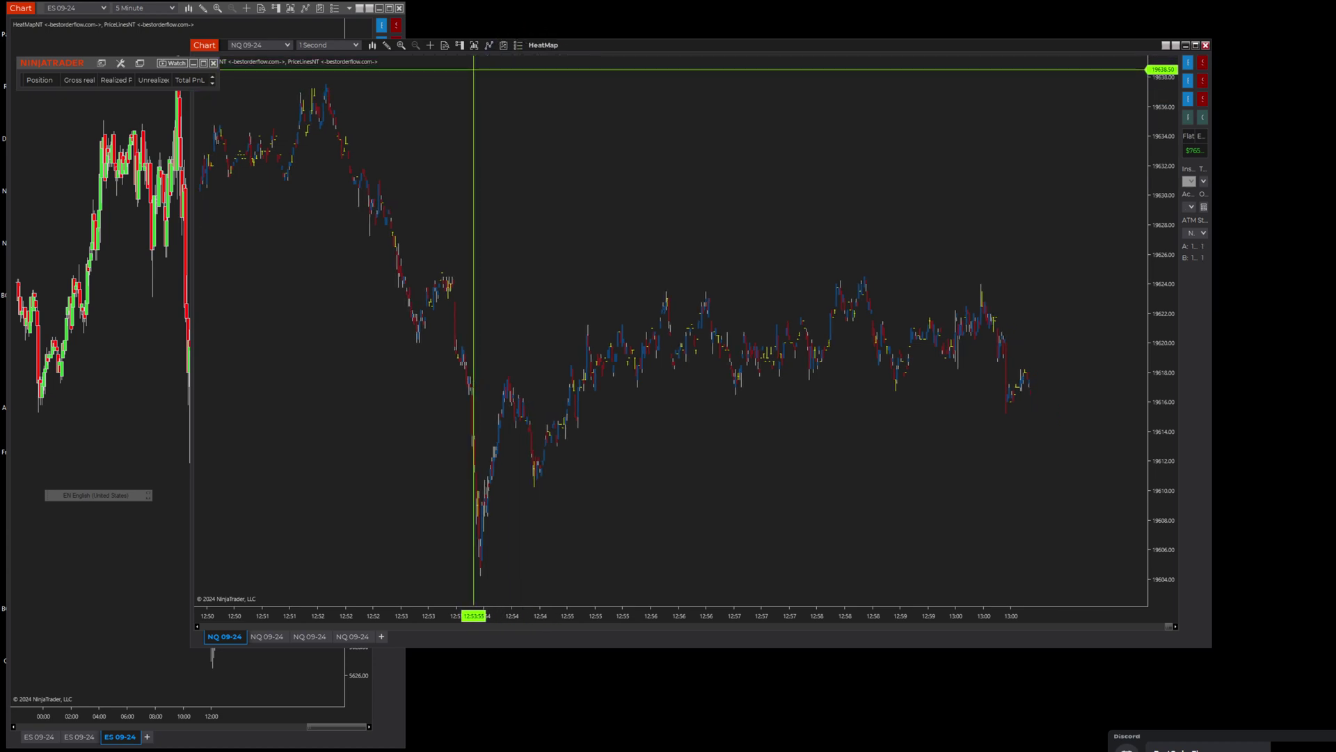
{"action": "left_click", "coordinate": [474, 46]}
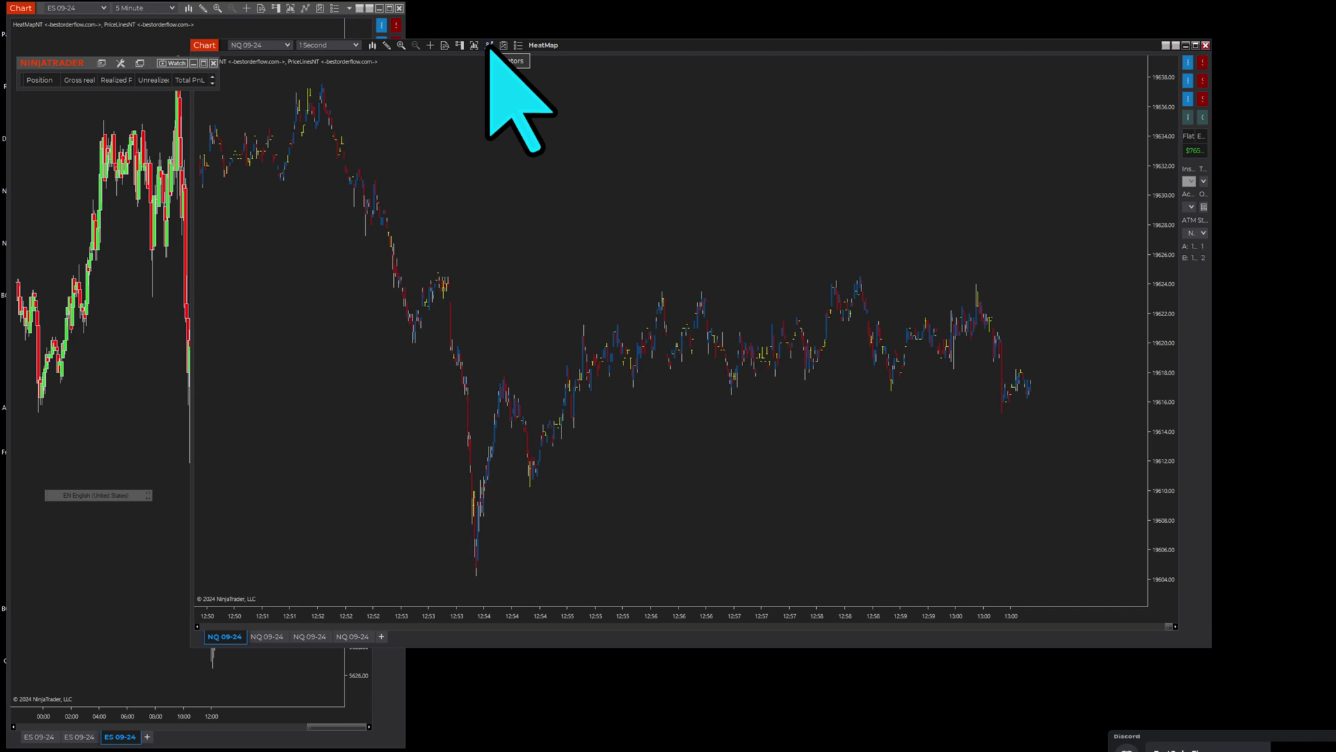
{"action": "left_click", "coordinate": [489, 46]}
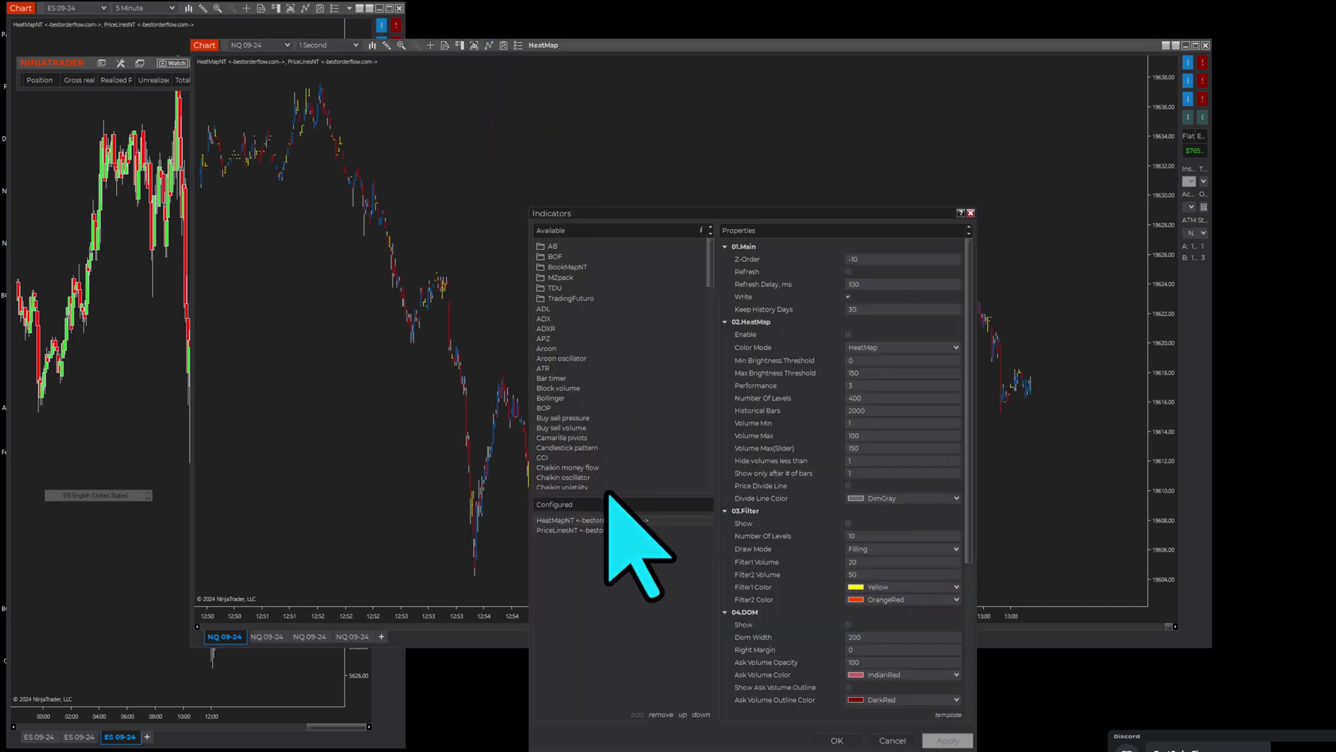
- Enable HeatMapNT's Write option and review its remaining properties, including Keep History Days 30
{"action": "left_click_drag", "start_coordinate": [608, 494], "coordinate": [581, 253]}
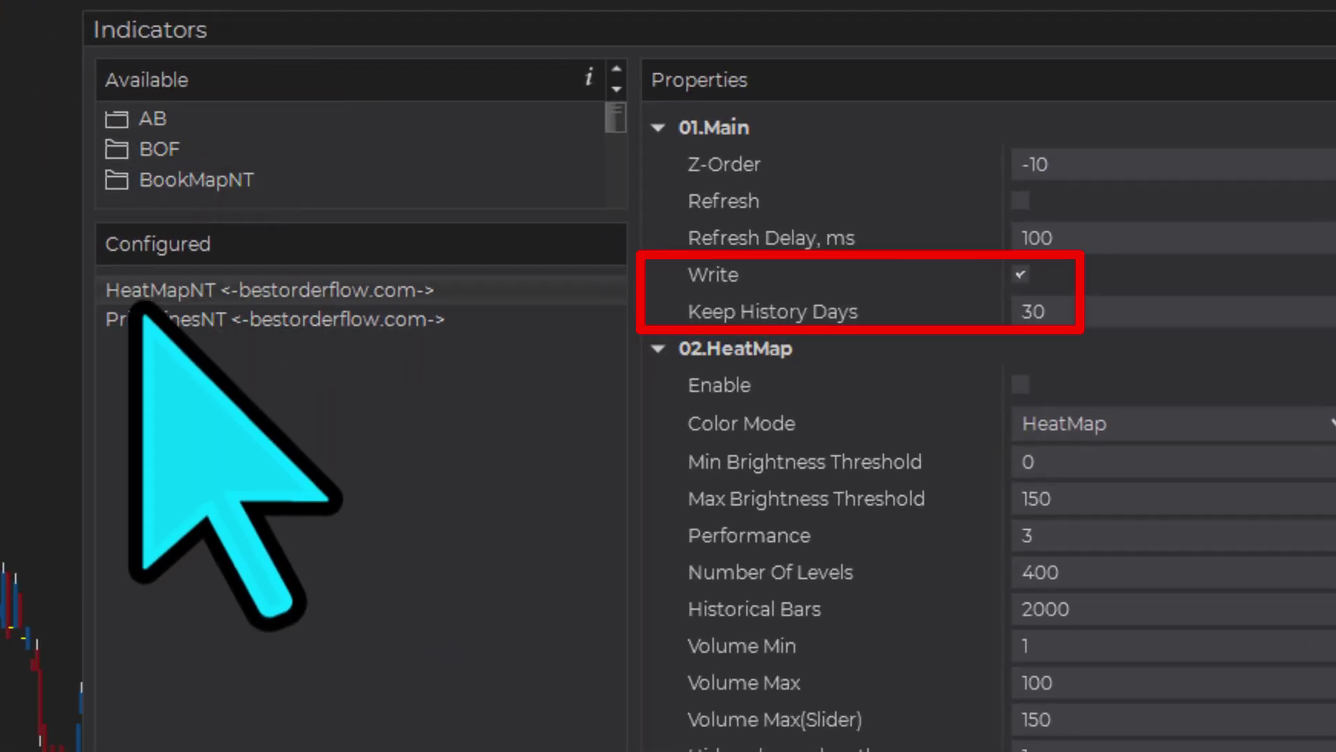
{"action": "left_click", "coordinate": [1020, 274]}
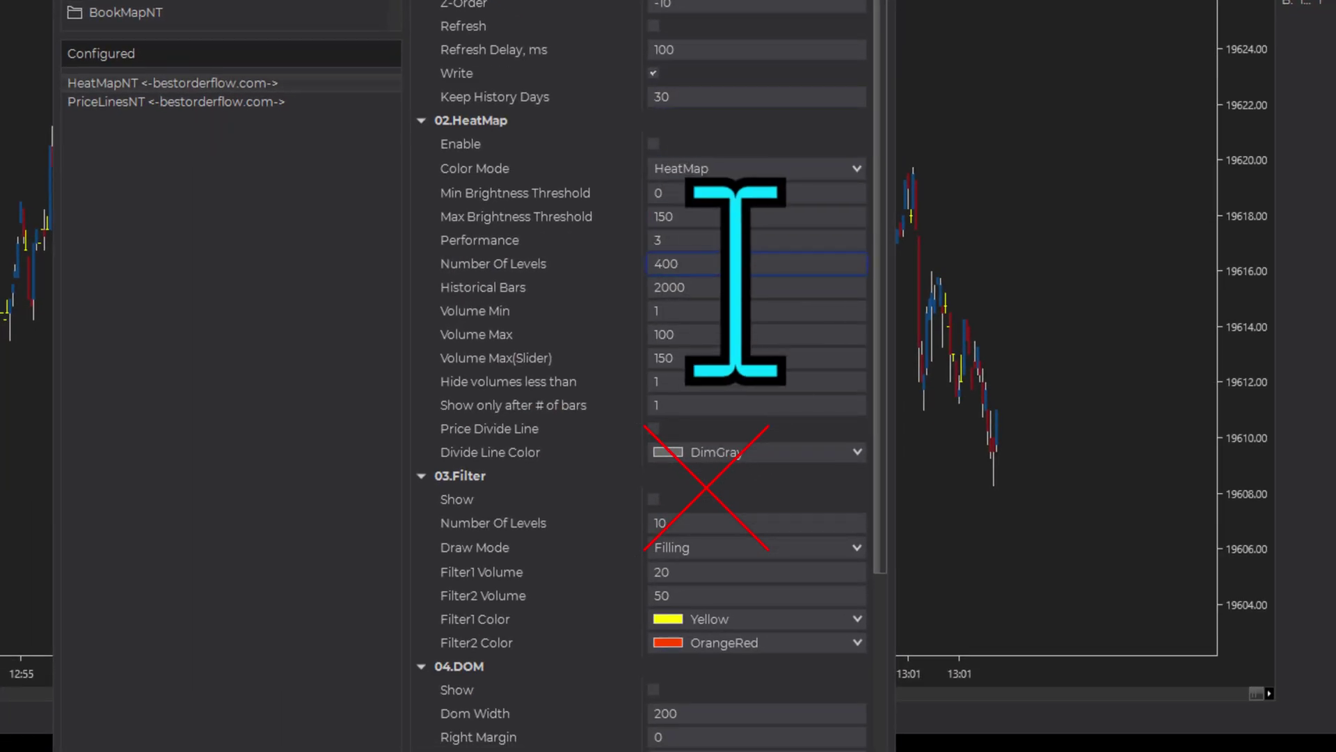
{"action": "scroll", "coordinate": [640, 383], "scroll_direction": "down", "scroll_amount": 2}
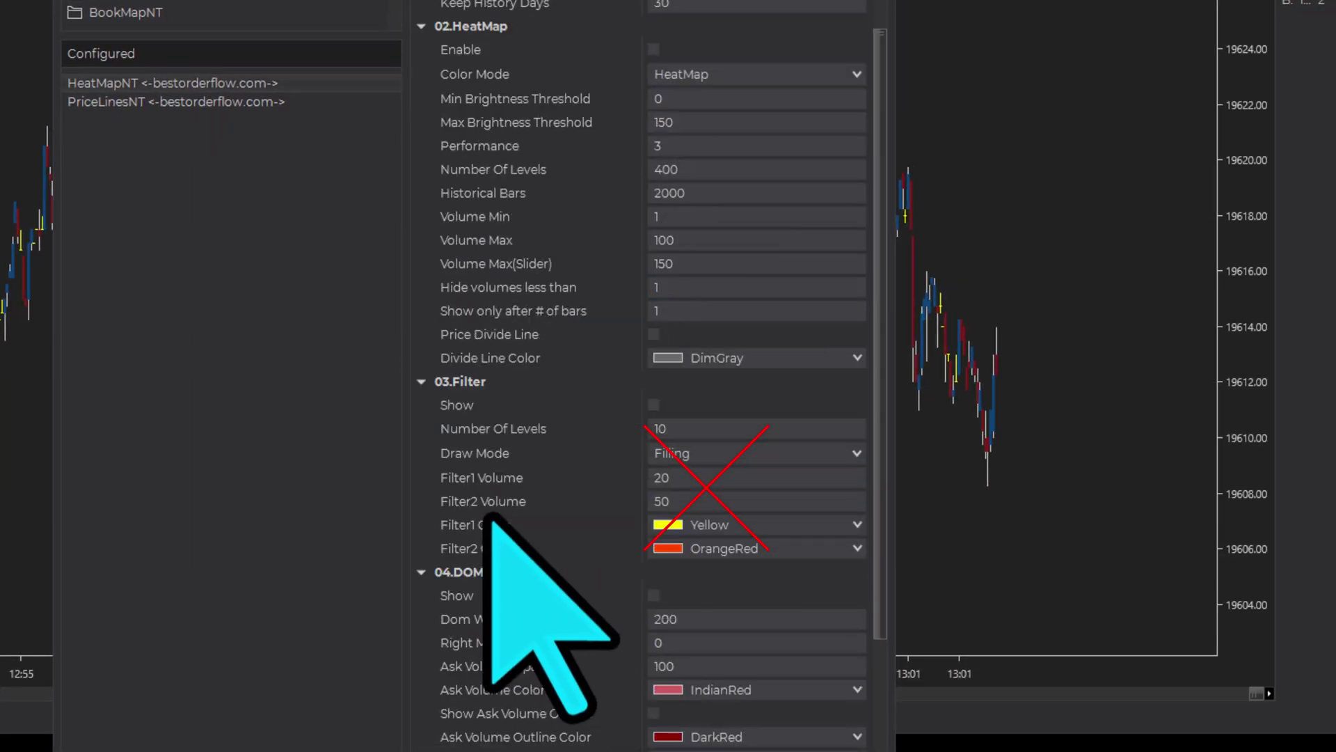
{"action": "scroll", "coordinate": [640, 383], "scroll_direction": "down", "scroll_amount": 2}
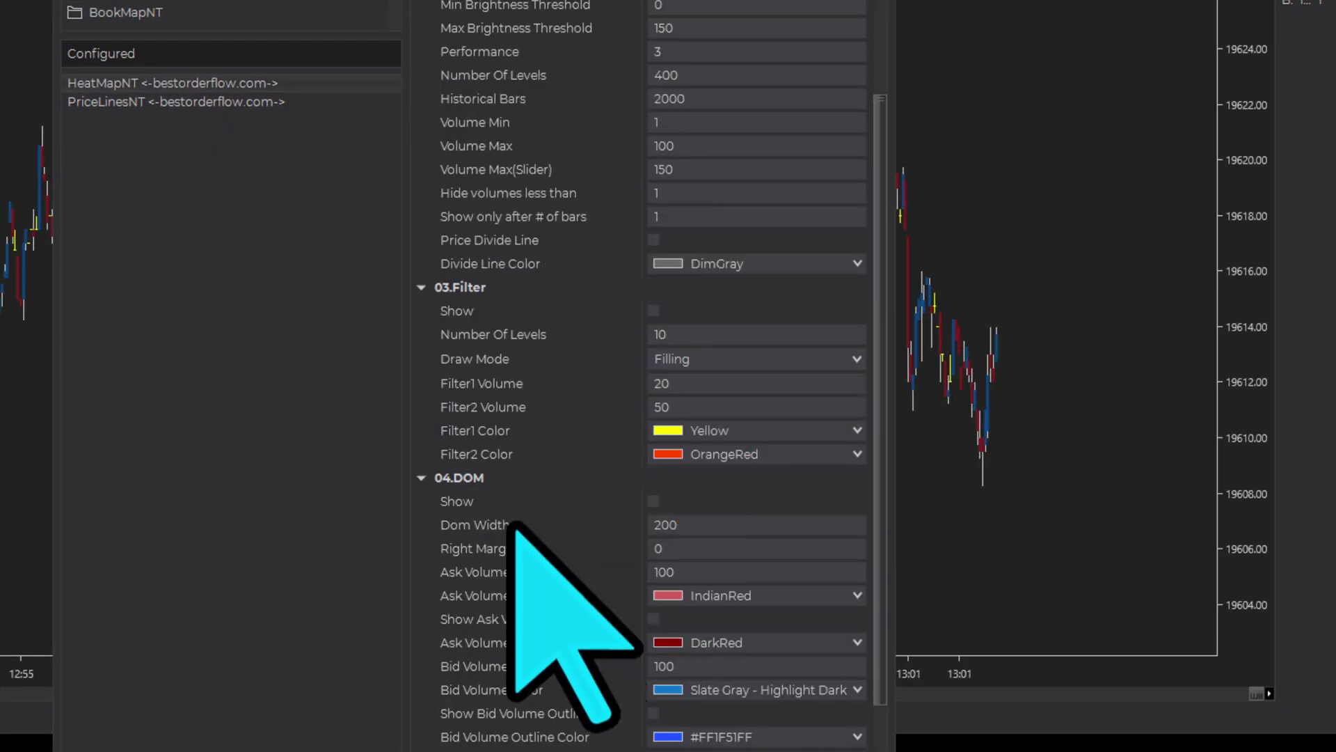
{"action": "scroll", "coordinate": [592, 522], "scroll_direction": "down", "scroll_amount": 3}
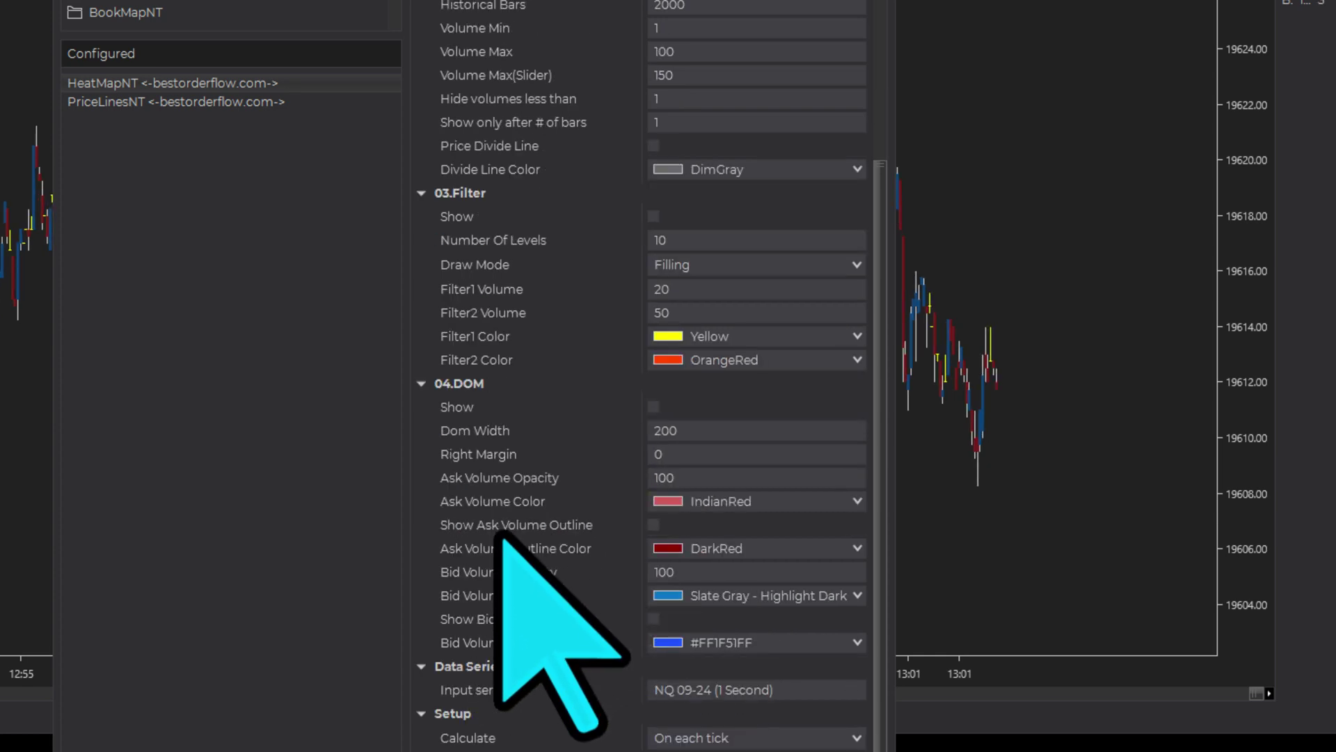
{"action": "scroll", "coordinate": [503, 536], "scroll_direction": "down", "scroll_amount": 2}
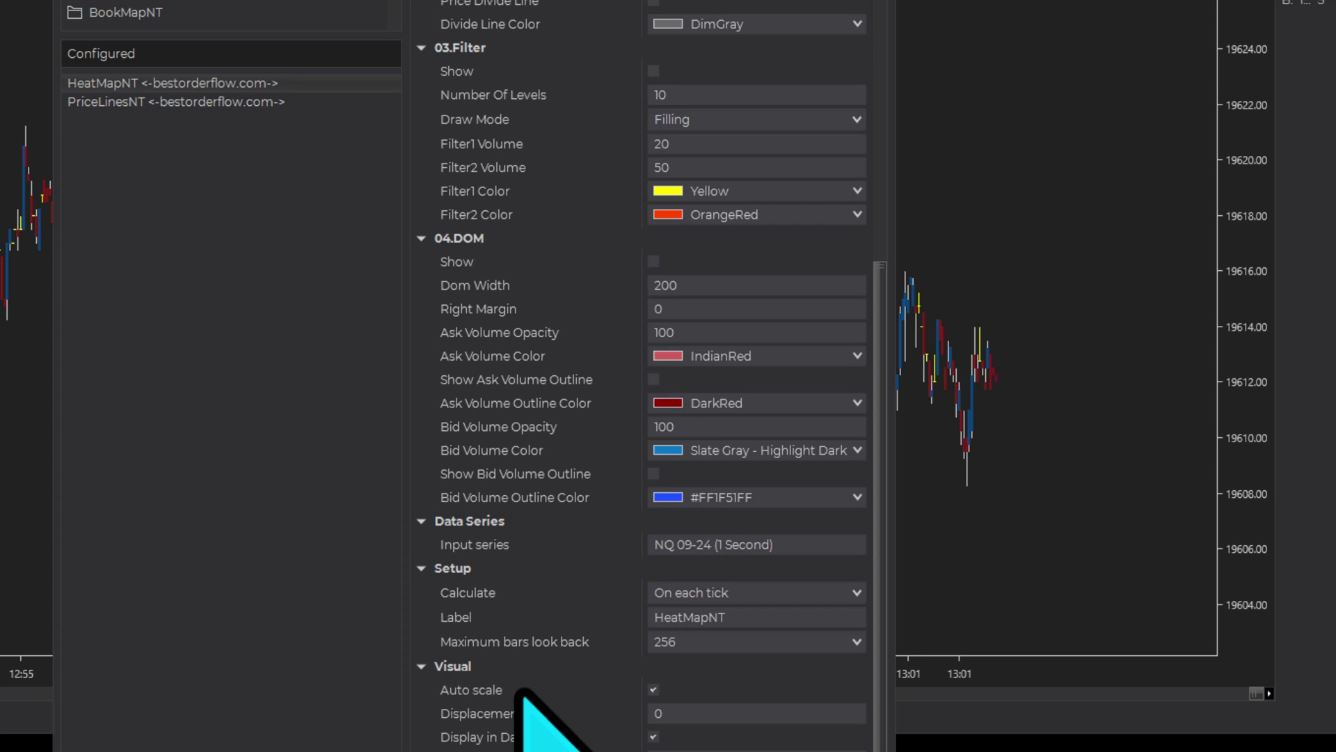
{"action": "scroll", "coordinate": [523, 692], "scroll_direction": "up", "scroll_amount": 9}
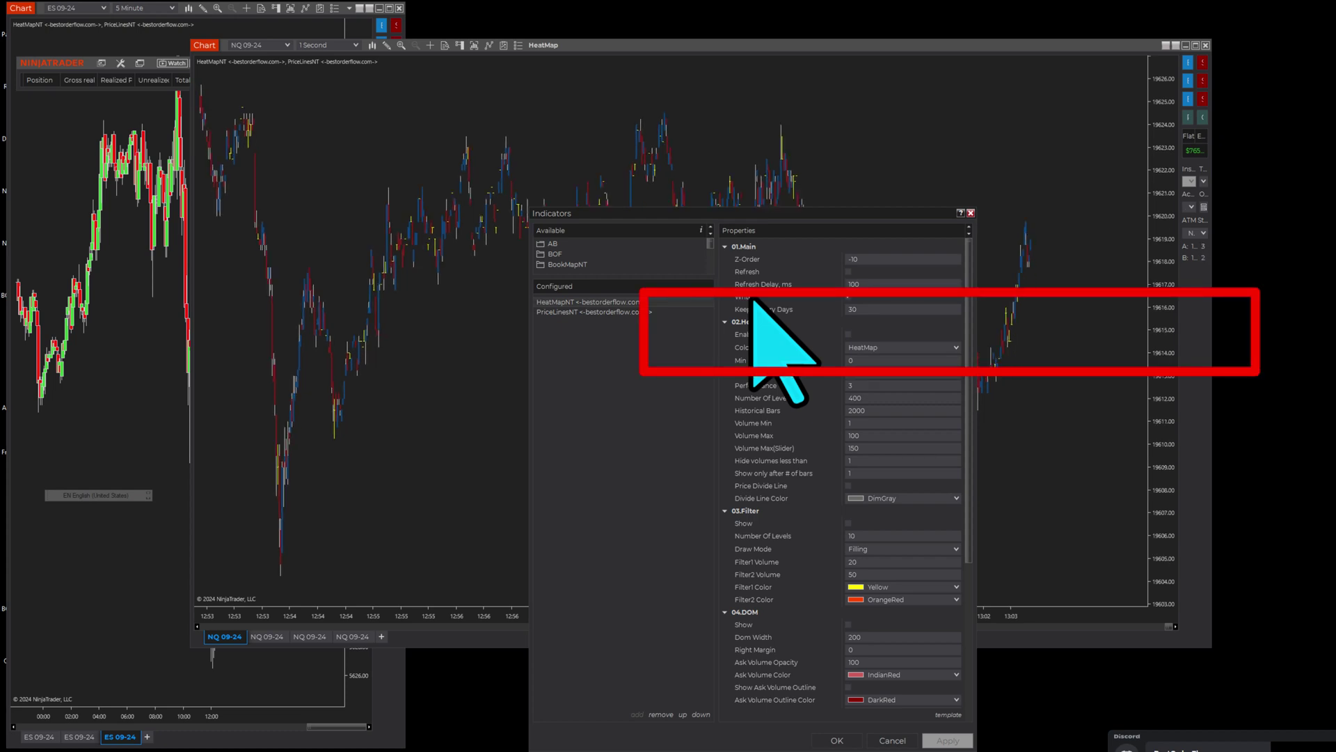
- Set the NQ 09-24 1 Second data series to load 1 day instead of 3
{"action": "key", "text": "Escape"}
{"action": "left_click", "coordinate": [474, 46]}
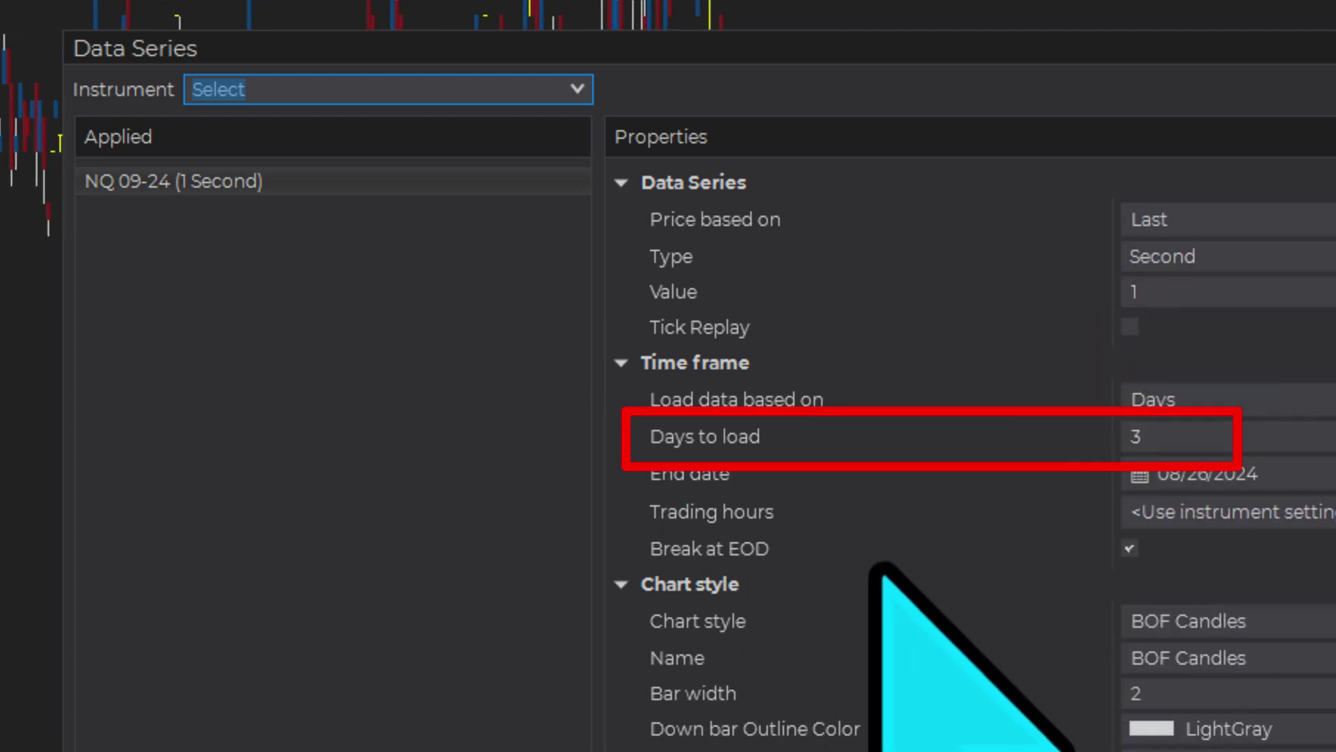
{"action": "left_click", "coordinate": [1169, 437]}
{"action": "double_click", "coordinate": [1169, 437]}
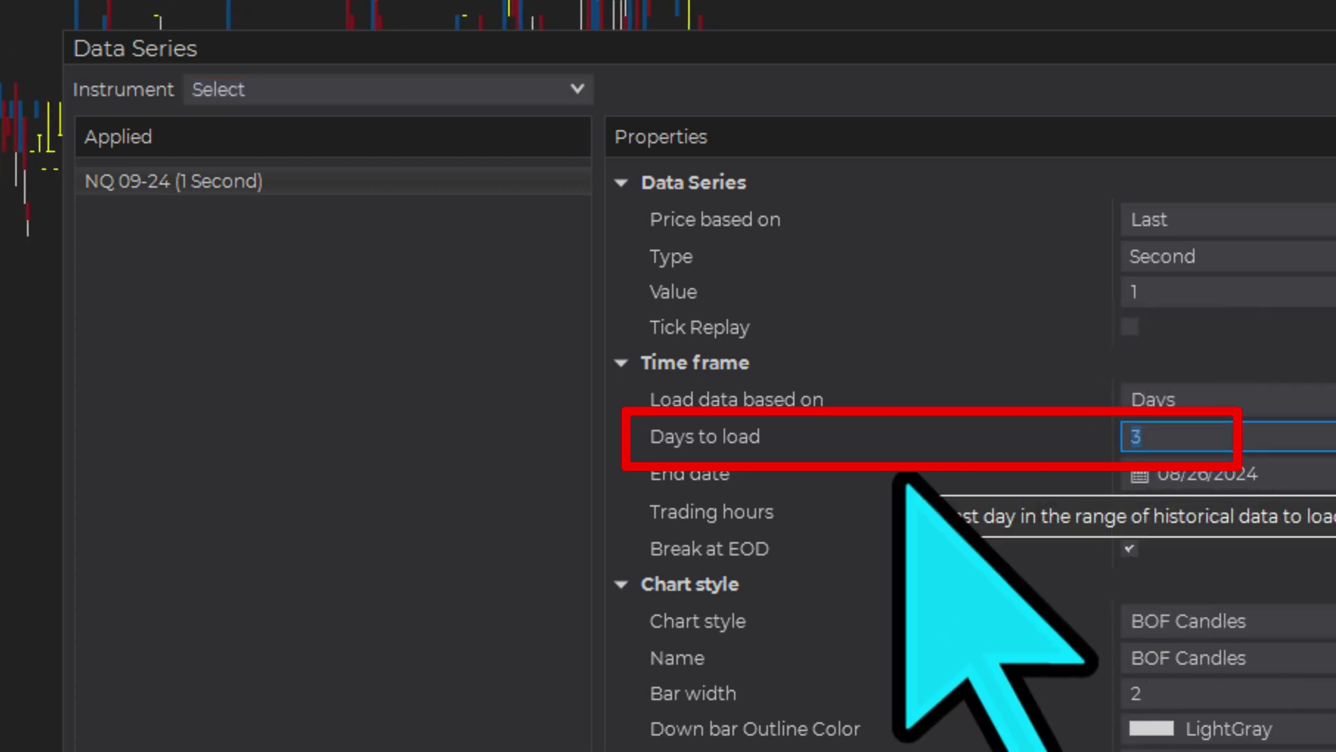
{"action": "type", "text": "1"}
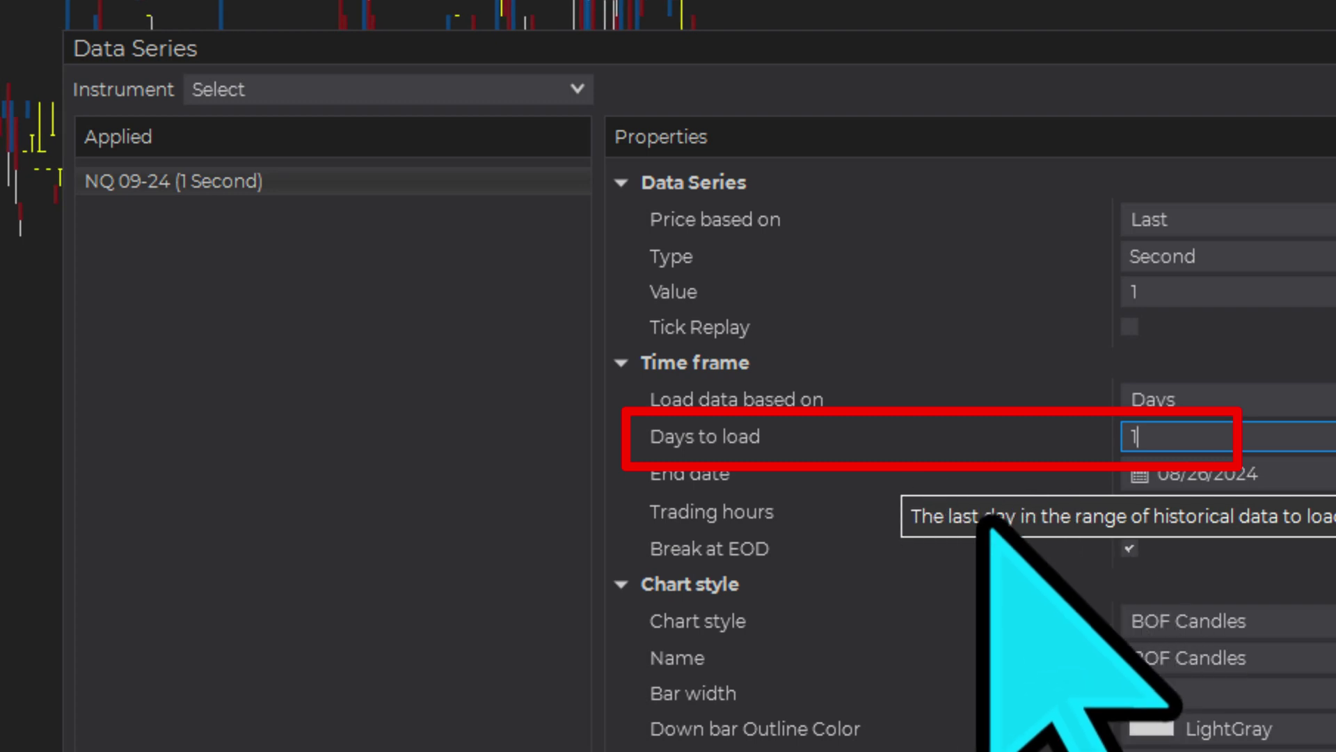
{"action": "key", "text": "Return"}
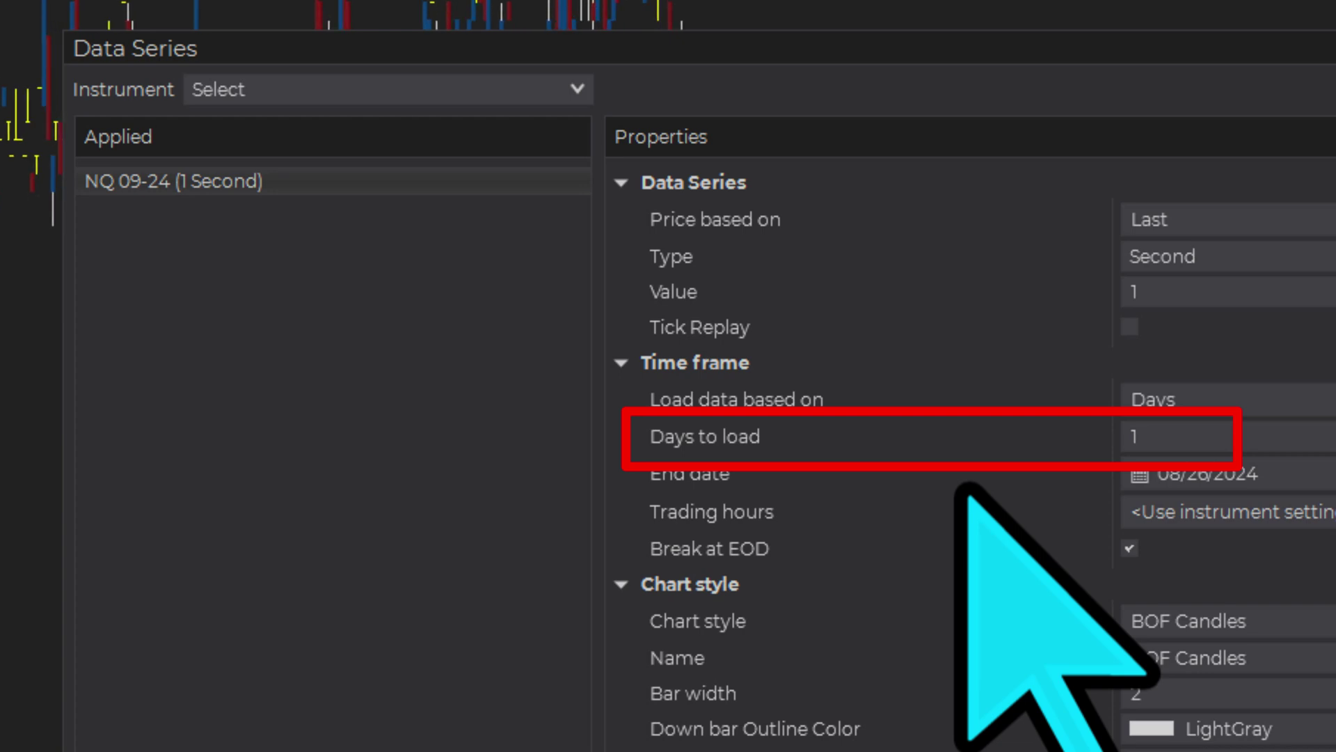
{"action": "left_click", "coordinate": [1154, 438]}
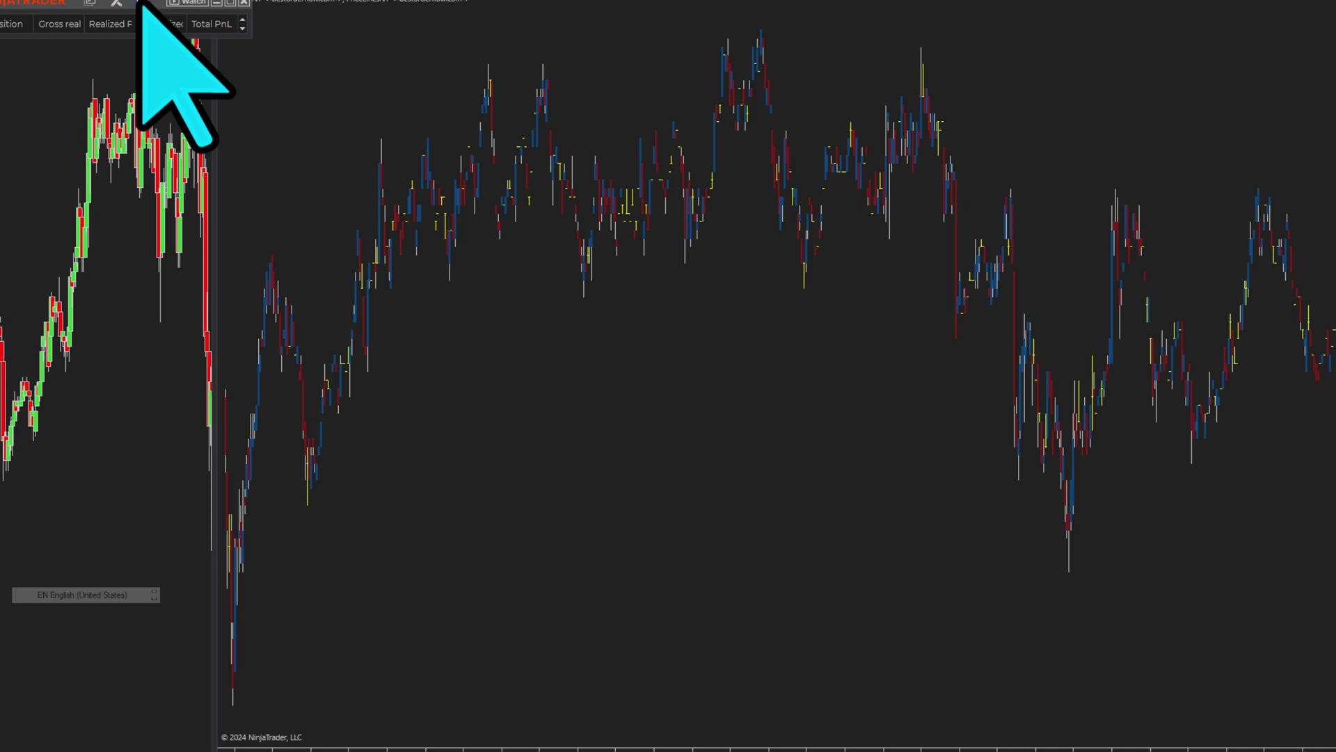
- Switch to the Trade workspace with its heatmap, bubble and footprint charts
{"action": "left_click", "coordinate": [140, 63]}
{"action": "mouse_move", "coordinate": [199, 324]}
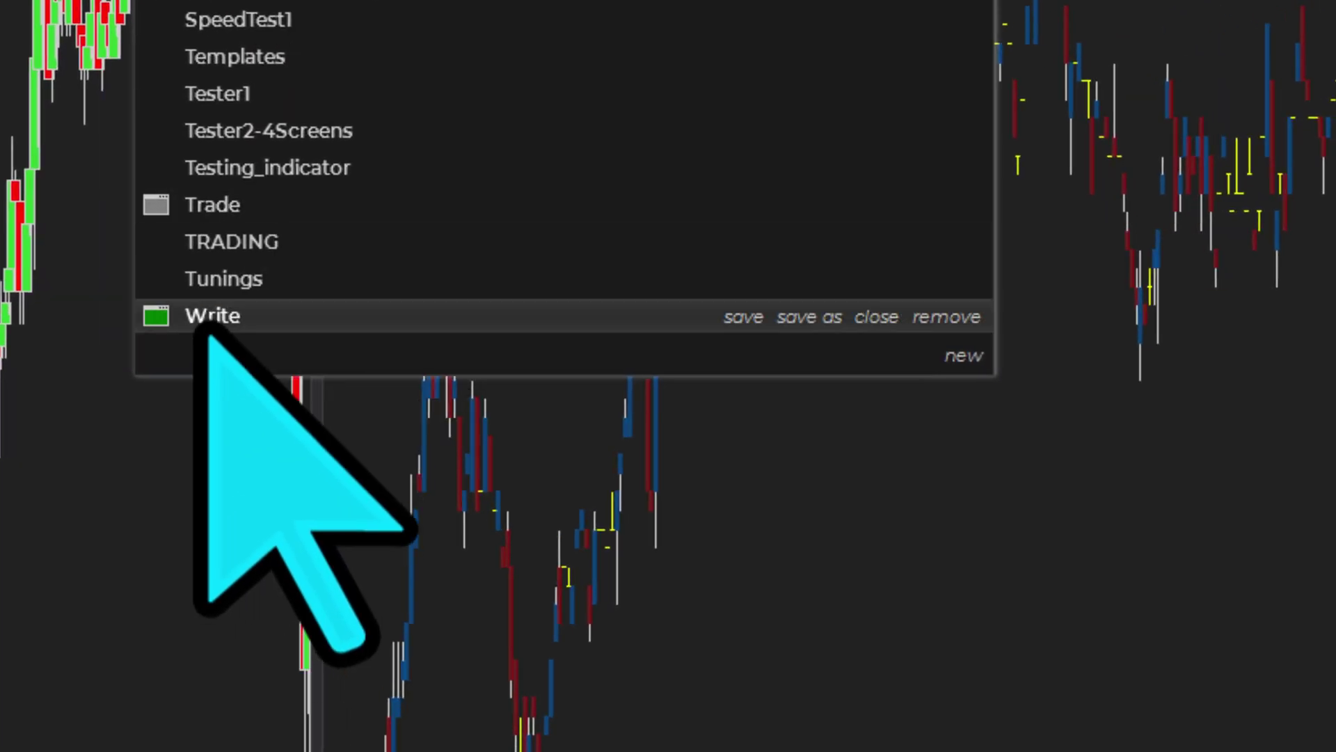
{"action": "left_click", "coordinate": [245, 209]}
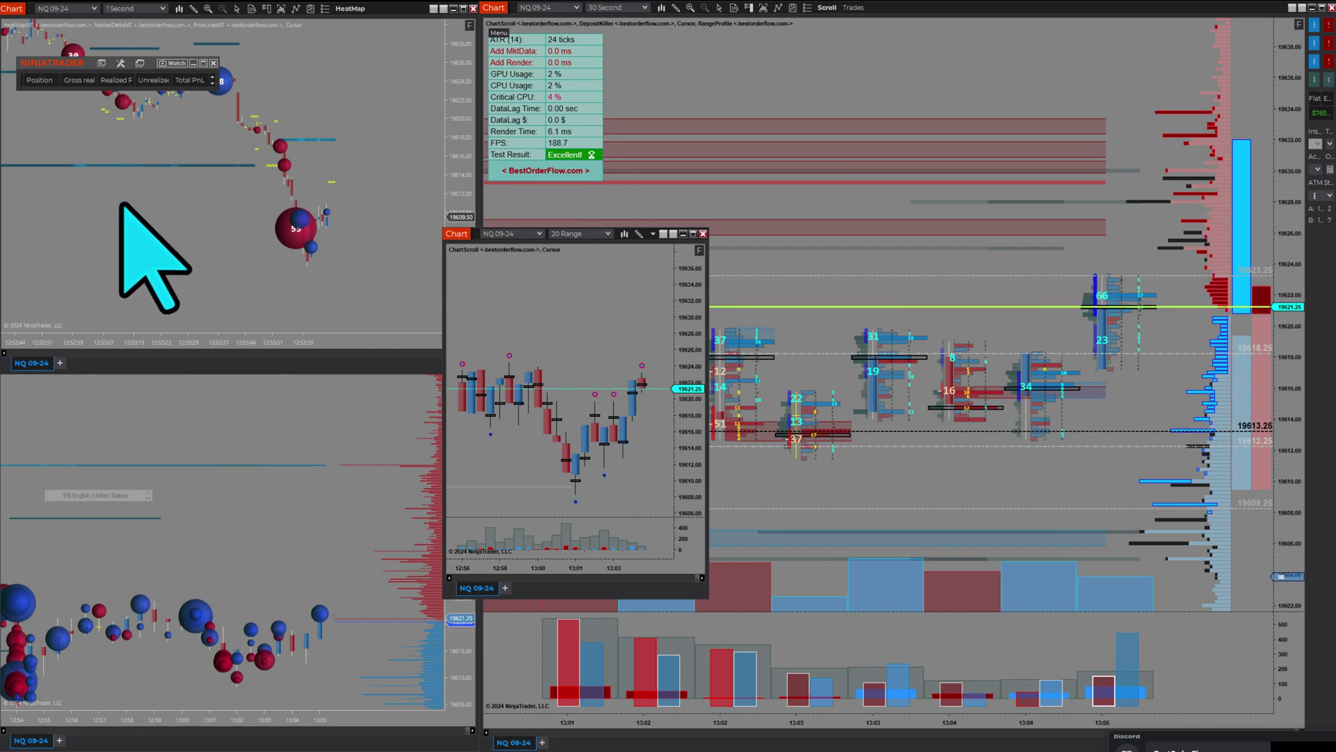
{"action": "right_click", "coordinate": [231, 194]}
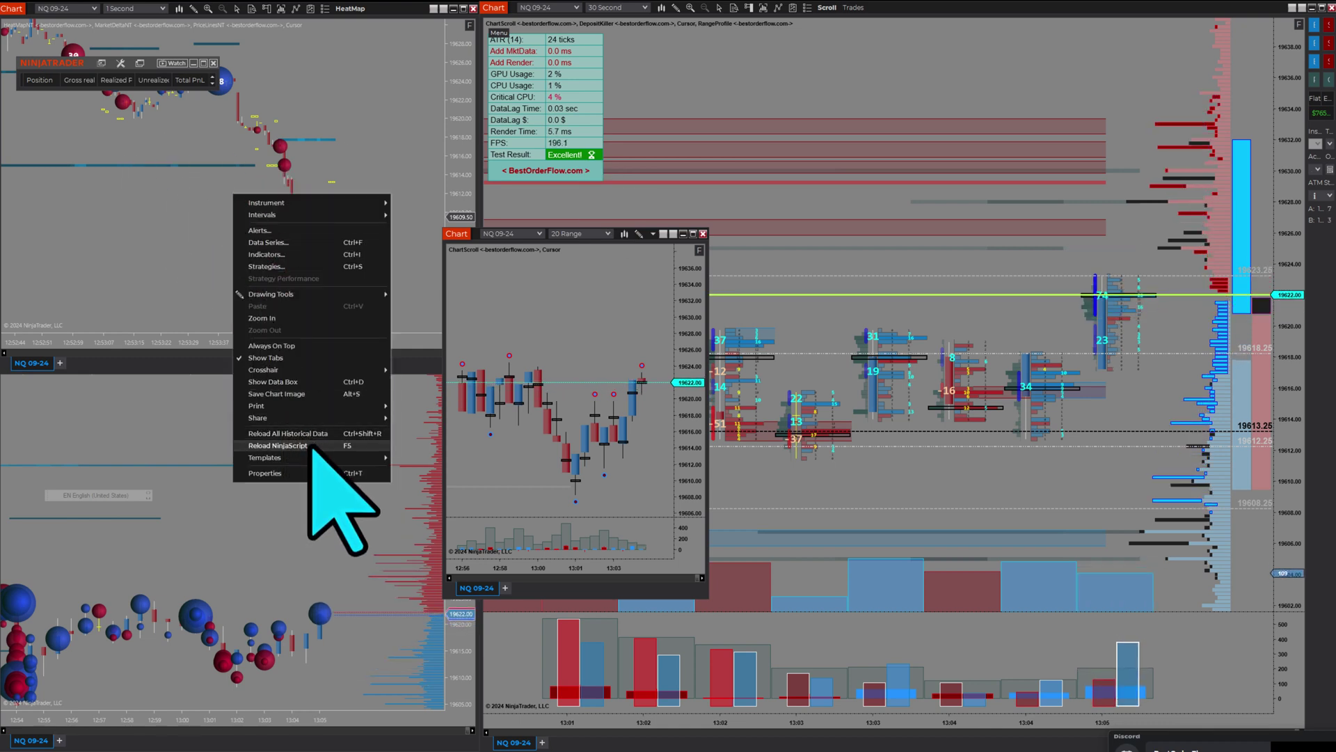
{"action": "left_click", "coordinate": [190, 233]}
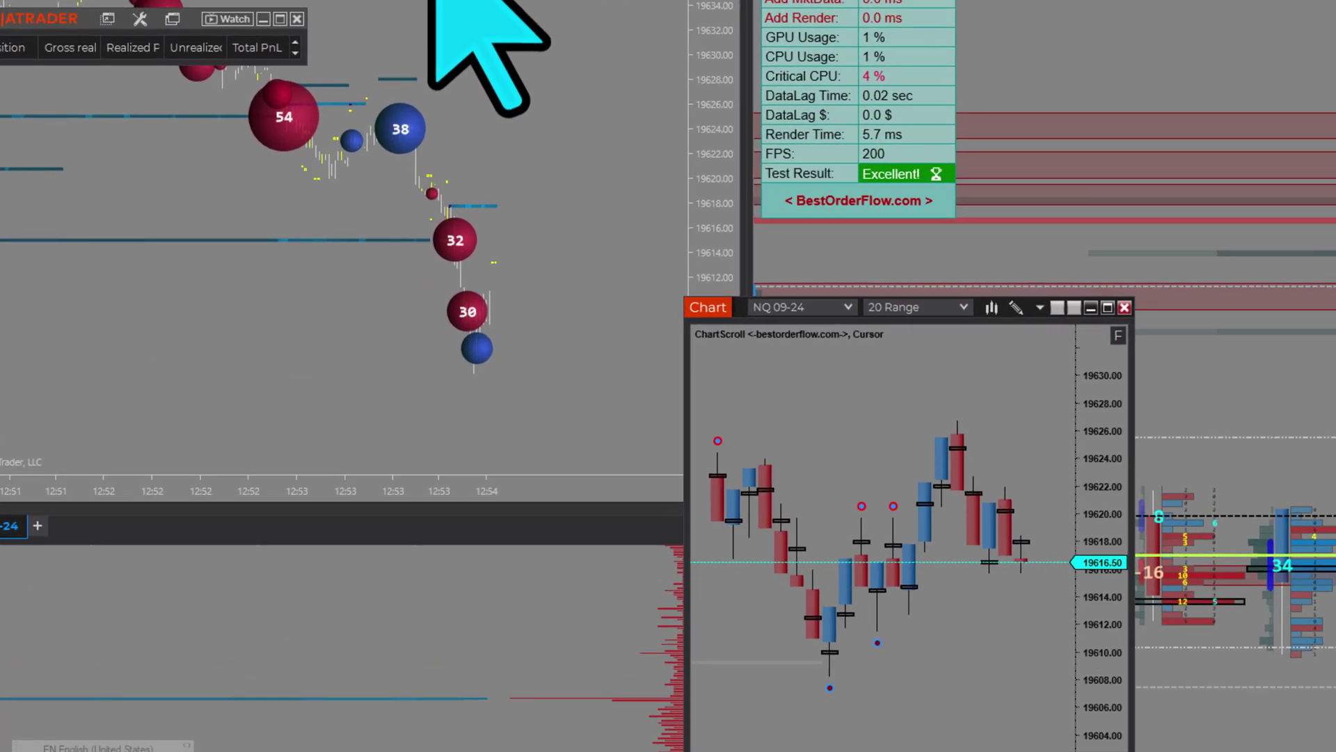
{"action": "left_click", "coordinate": [296, 9]}
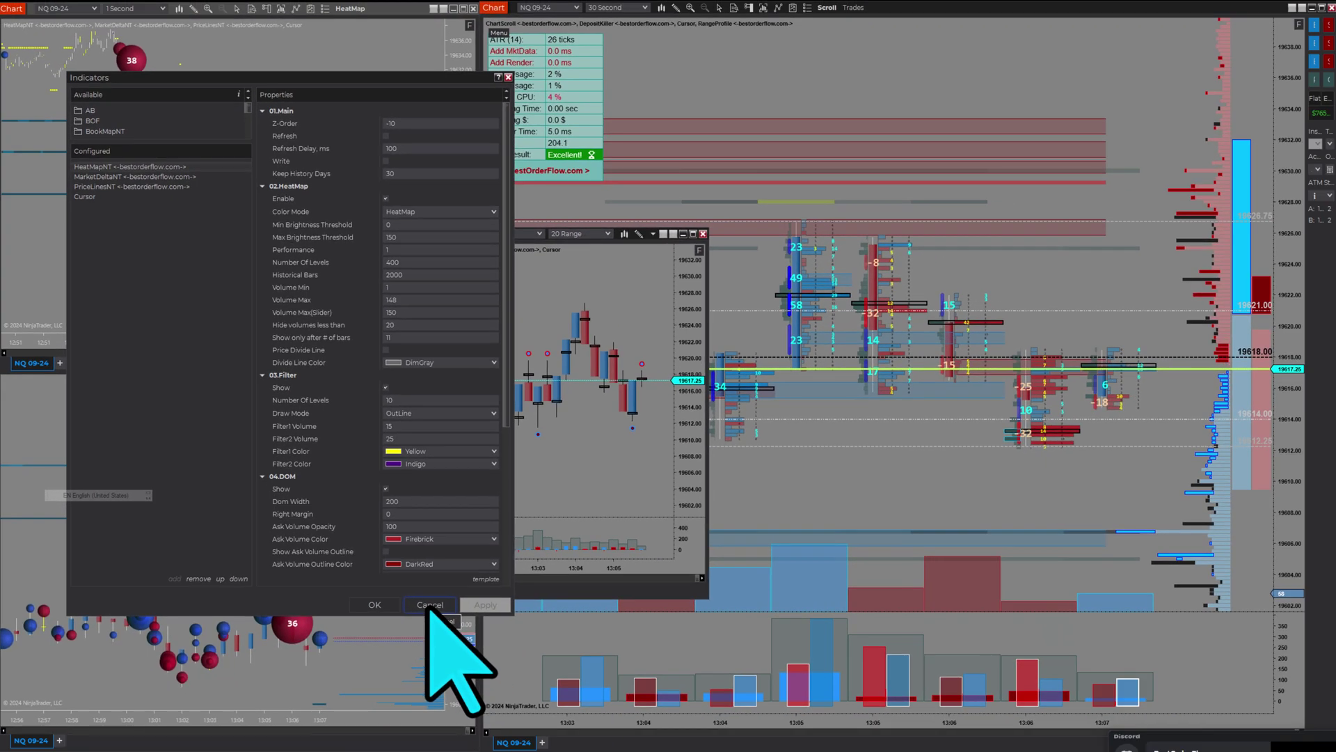
{"action": "left_click", "coordinate": [428, 609]}
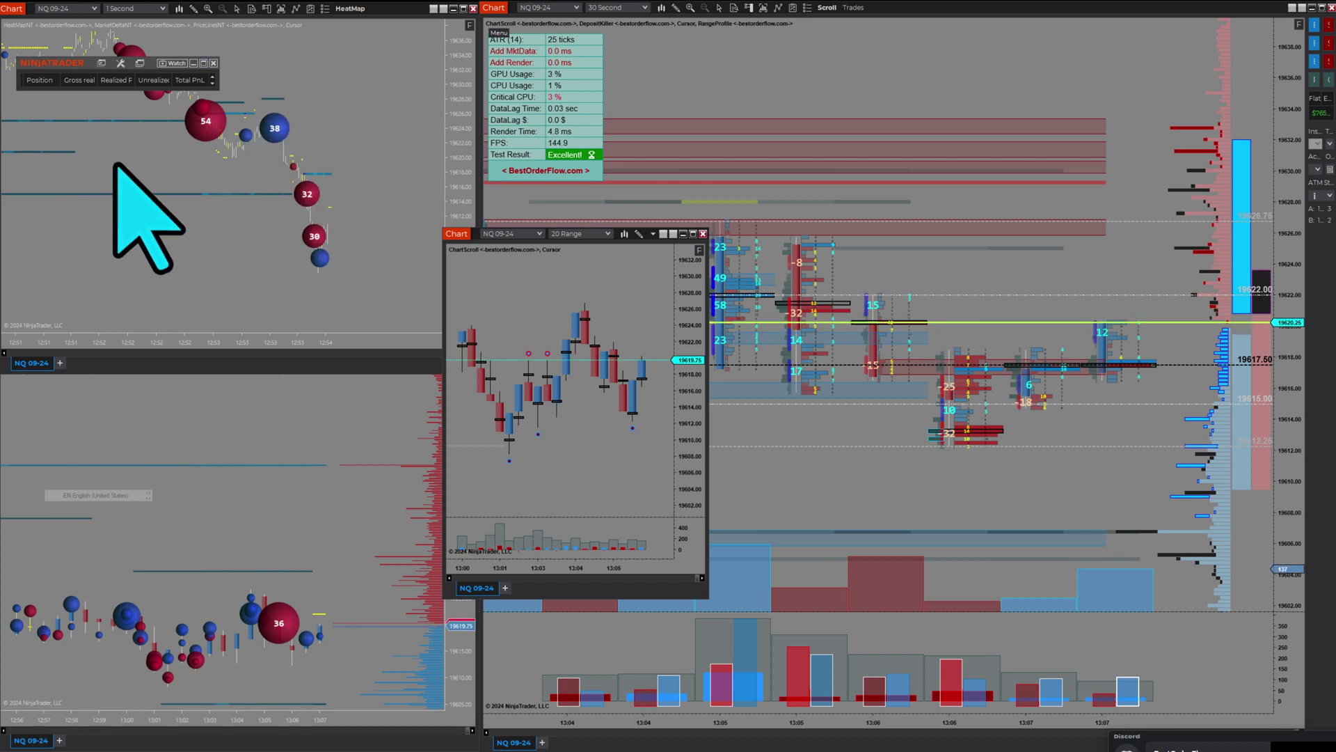
- Show the 1 Second chart's HeatMap quick panel: Write off, Max Vol 148, Hide Volume 20
{"action": "left_click", "coordinate": [348, 10]}
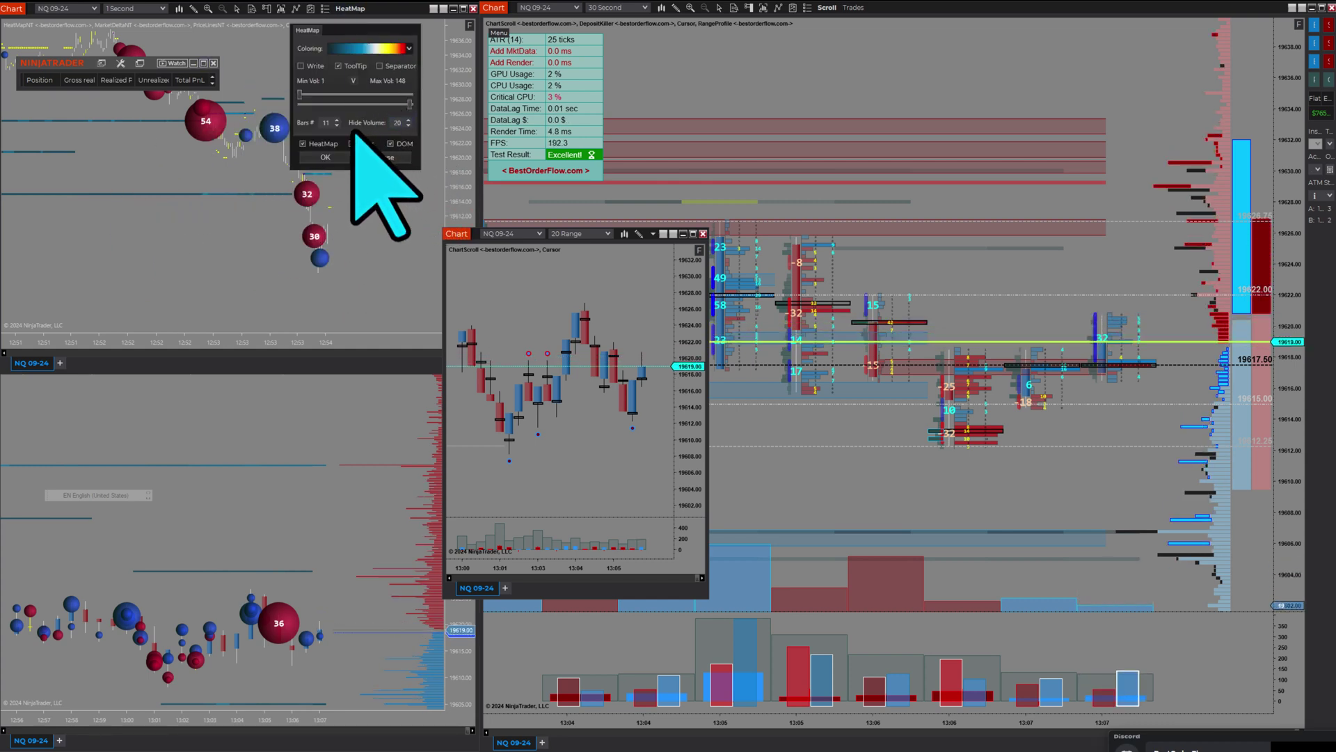